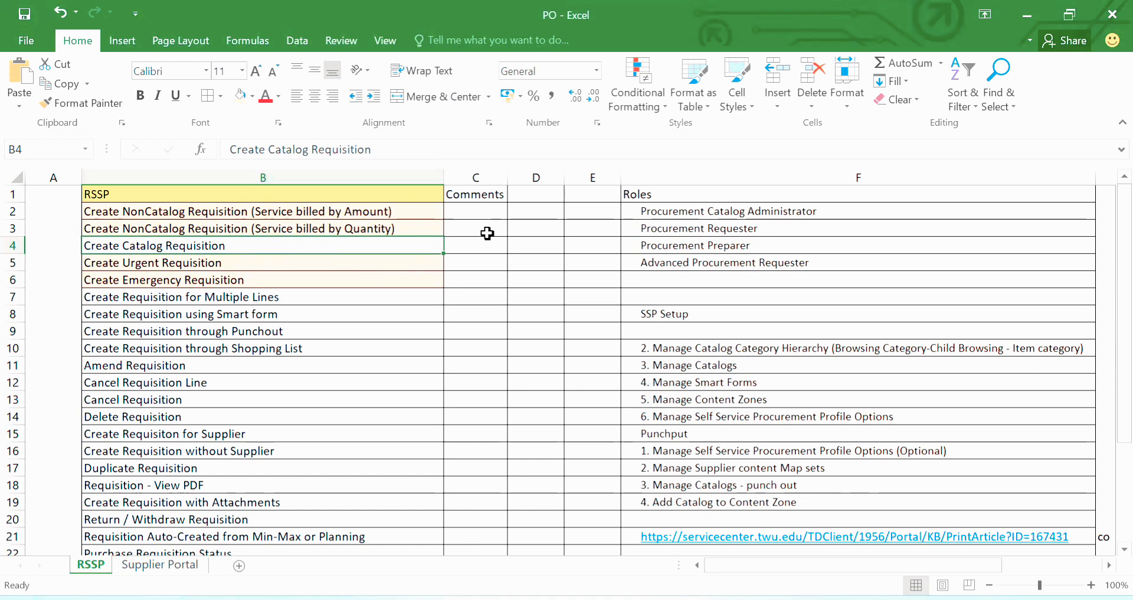
- Switch to Oracle Self Service Procurement in the browser and start entering a new requisition line
key("alt+Tab")
key("alt+Tab")
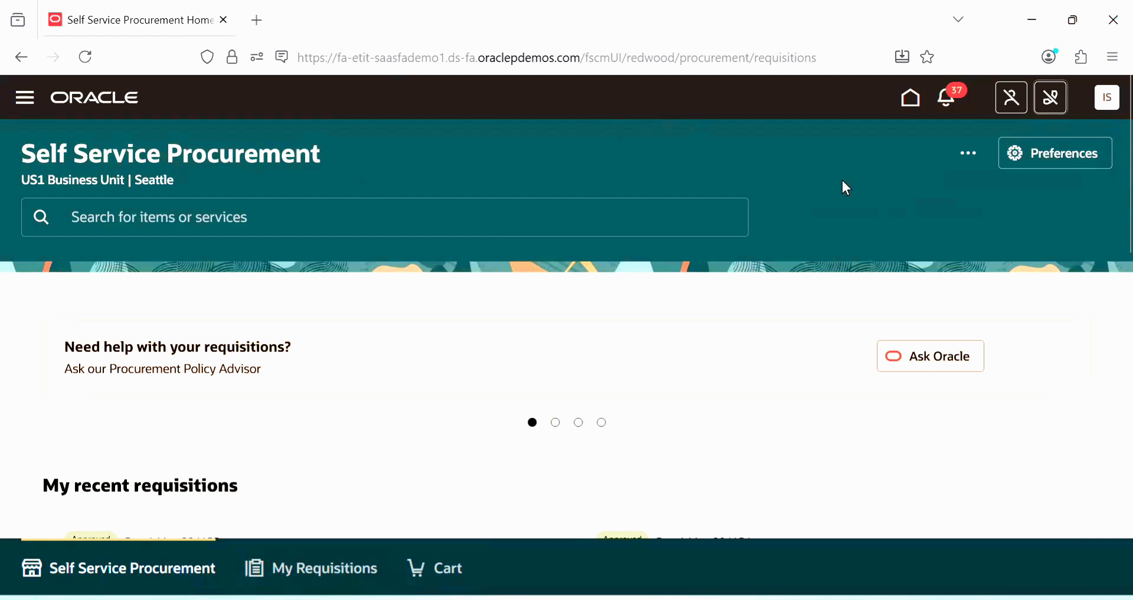
scroll(1108, 437, "down", 10)
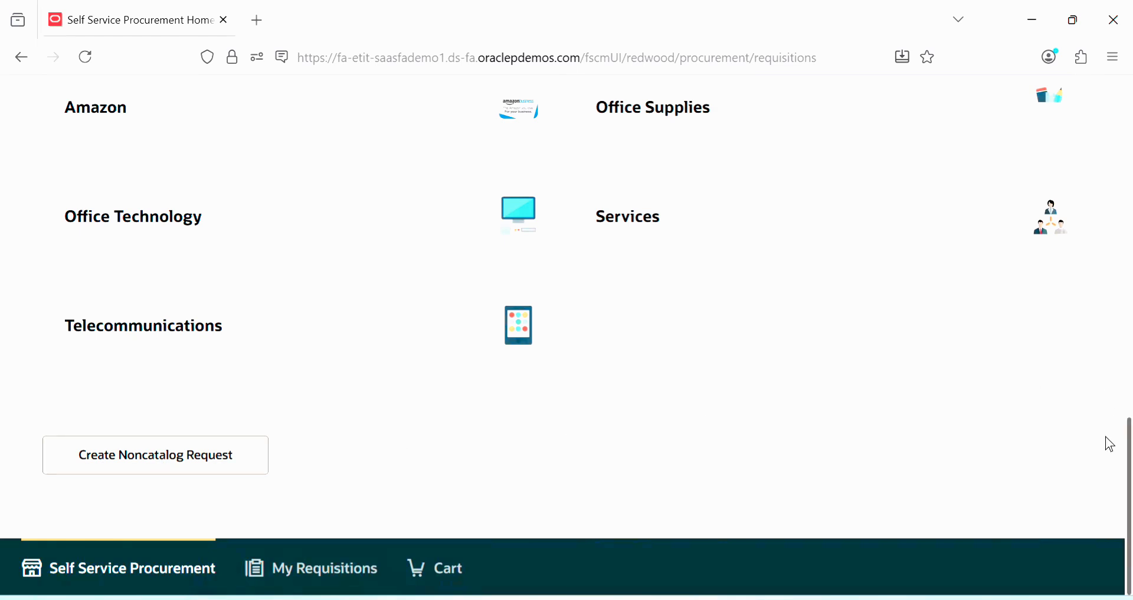
scroll(1106, 414, "up", 10)
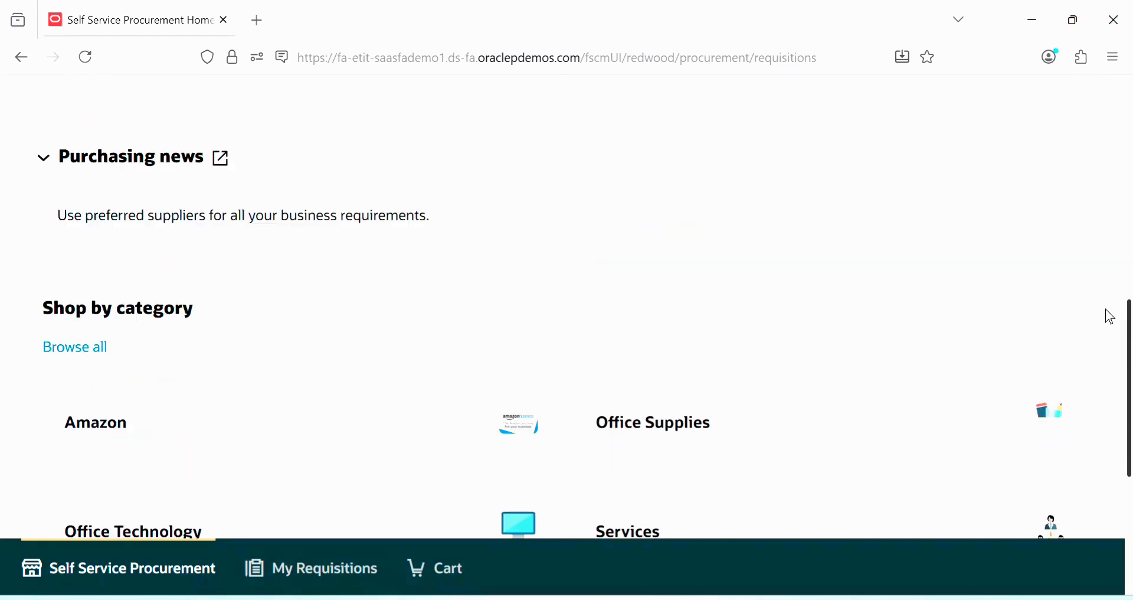
scroll(1109, 149, "up", 4)
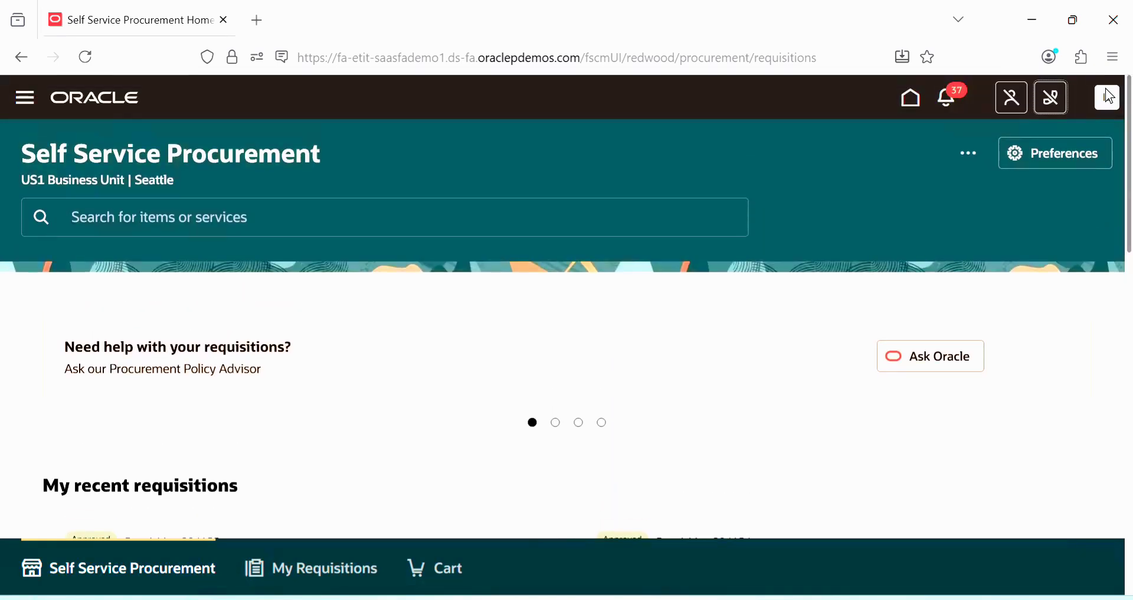
left_click(973, 160)
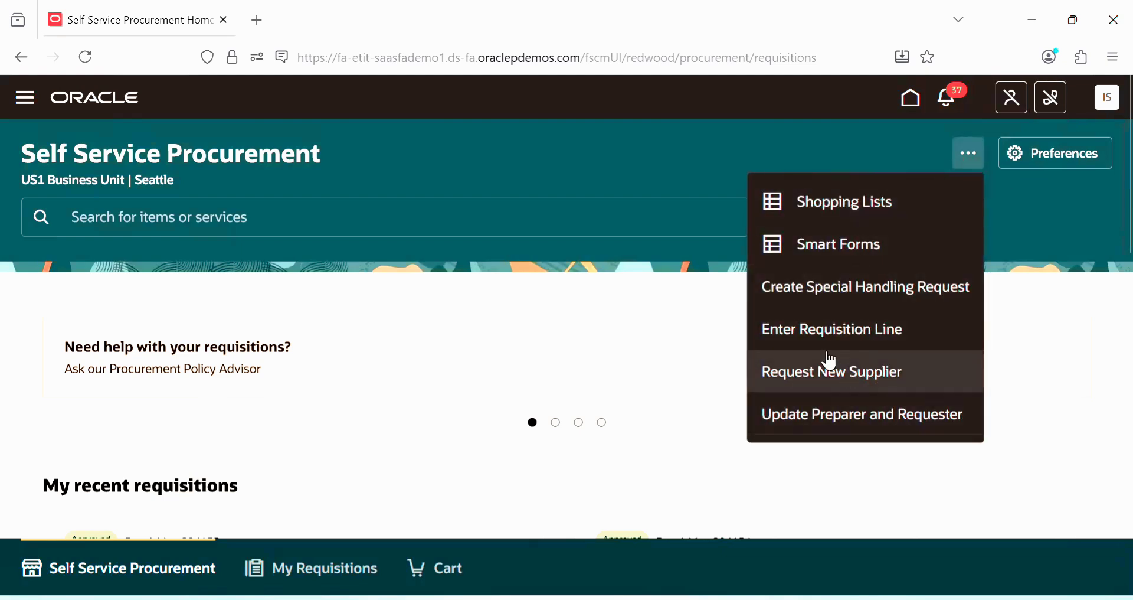
left_click(919, 331)
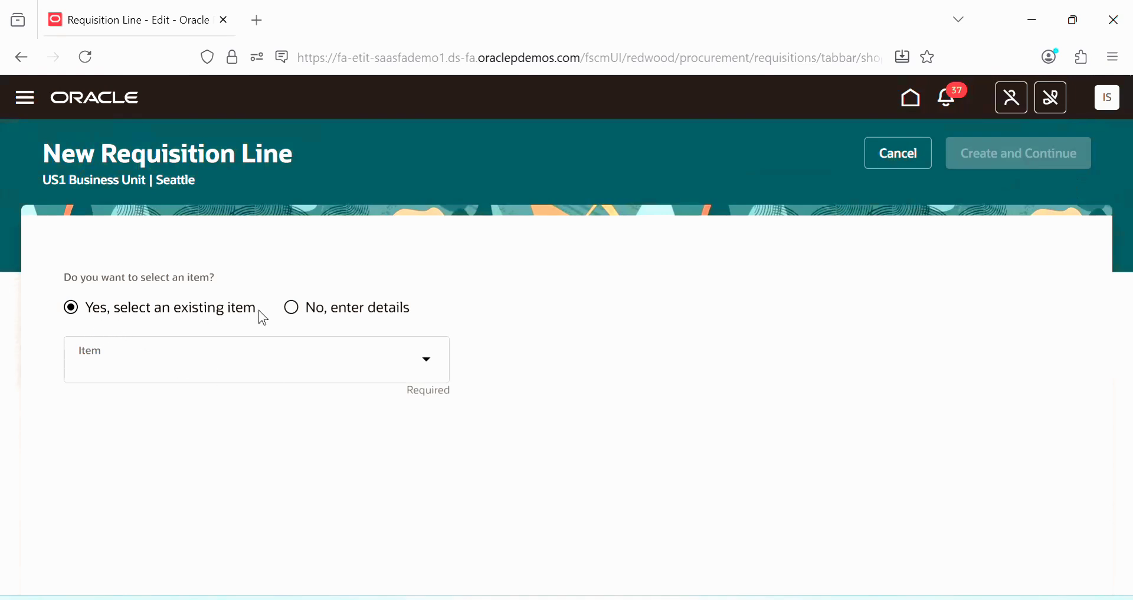
- Select the existing item AS25110, 4GB USB Flash Drive, for the new requisition line
left_click(261, 366)
type("AS25110")
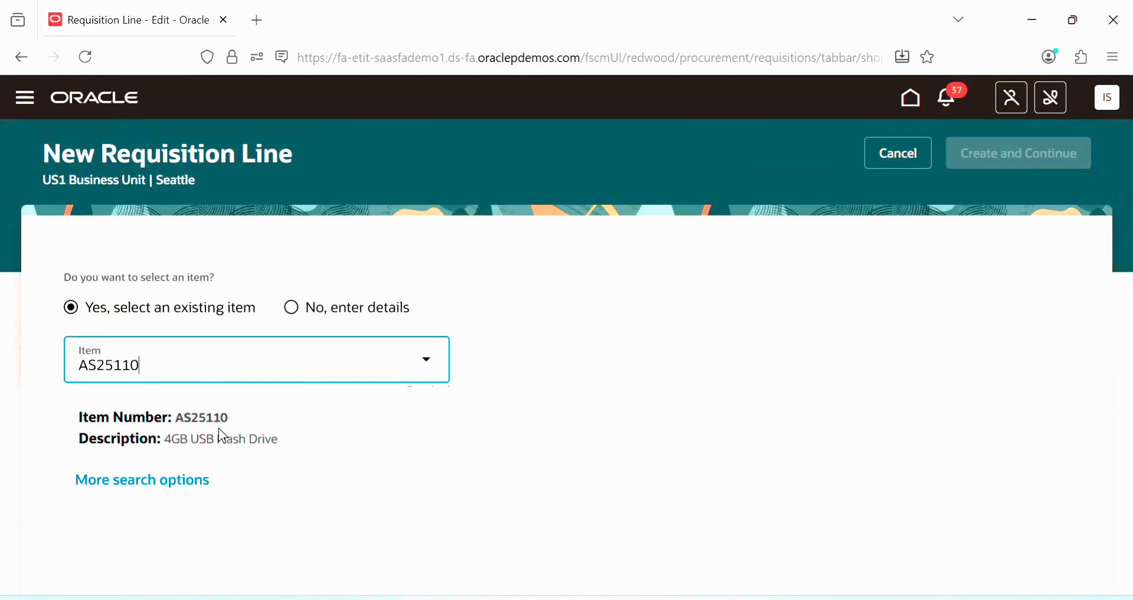
left_click(187, 419)
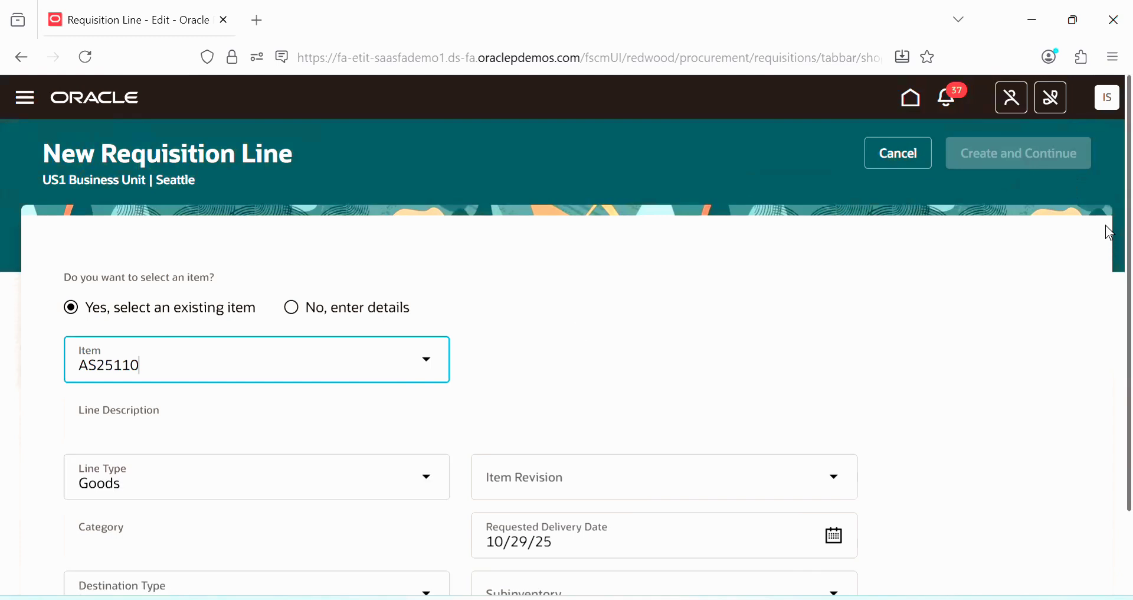
- Keep Inventory as the line's destination type and choose Stores as the subinventory
scroll(1107, 272, "down", 2)
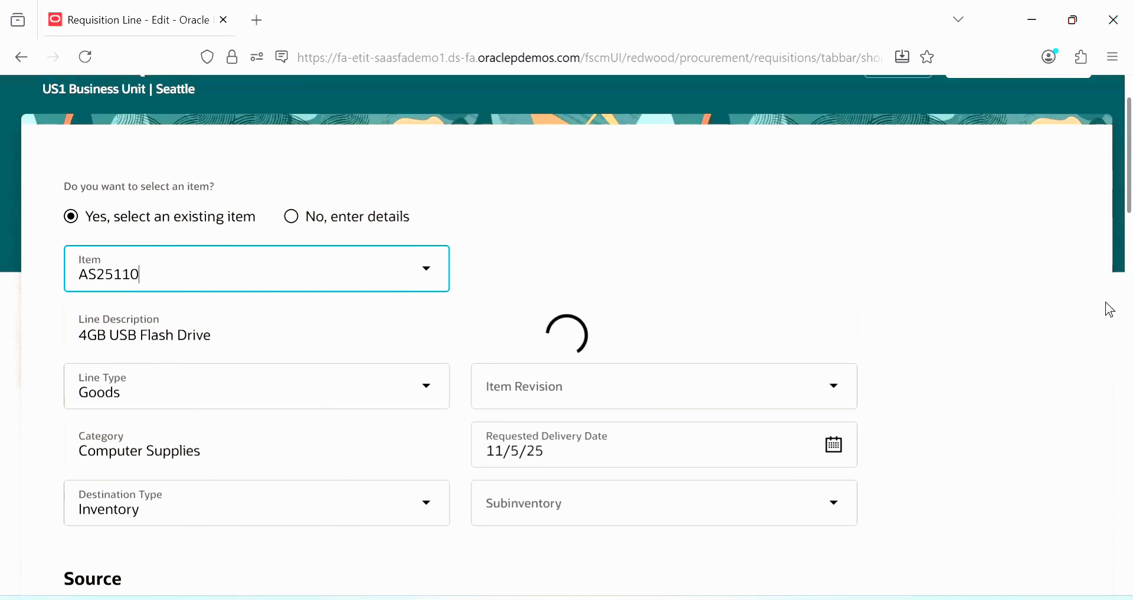
left_click_drag(1106, 168, 1106, 193)
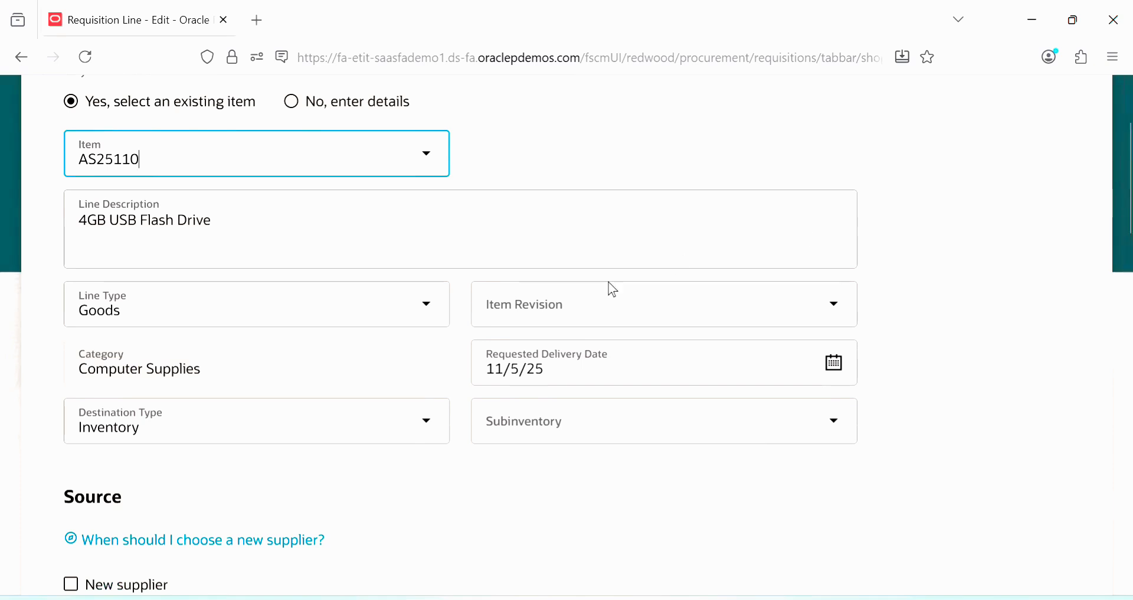
left_click(143, 429)
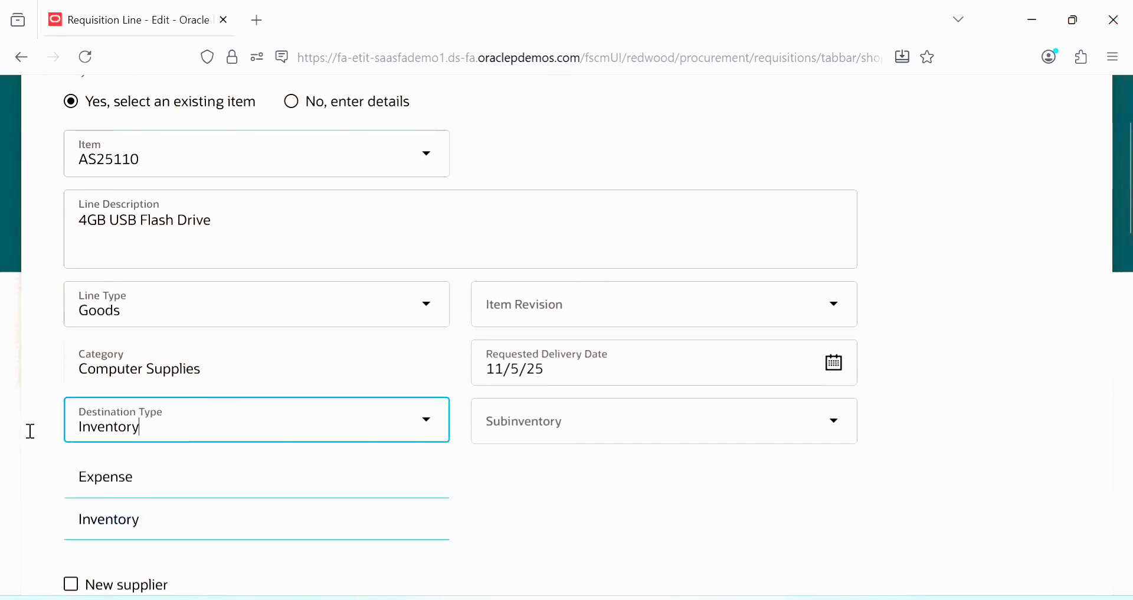
left_click(587, 516)
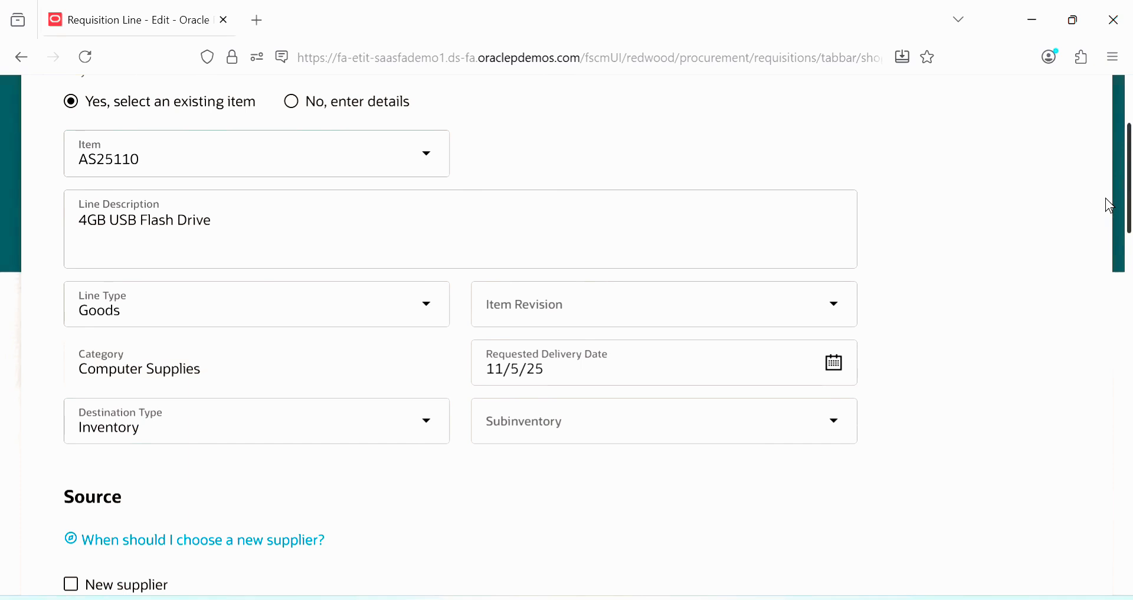
scroll(1063, 224, "down", 1)
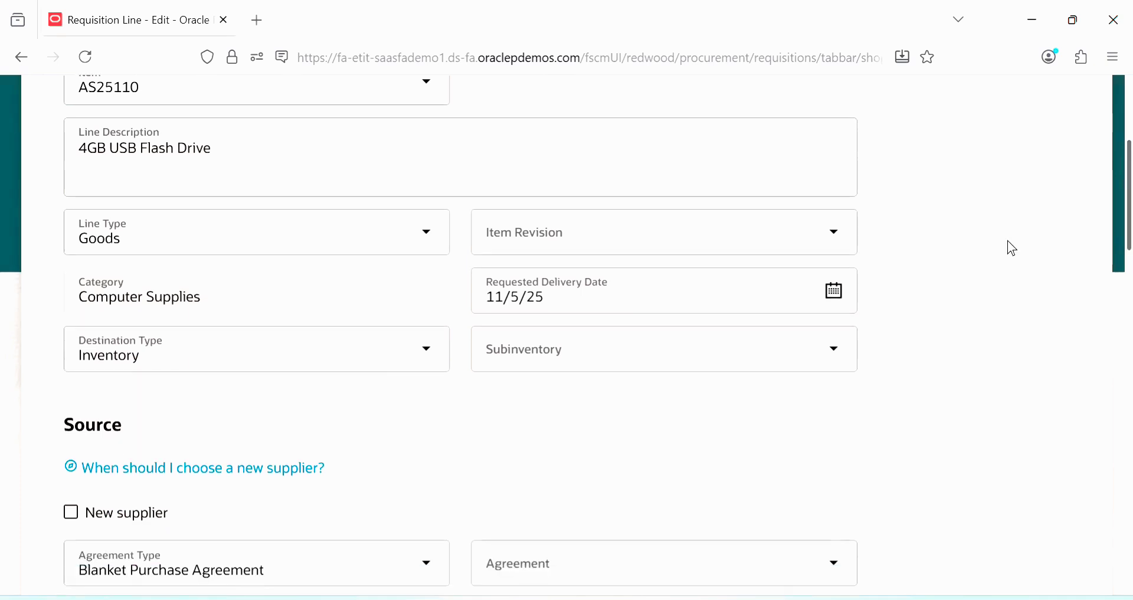
left_click(831, 354)
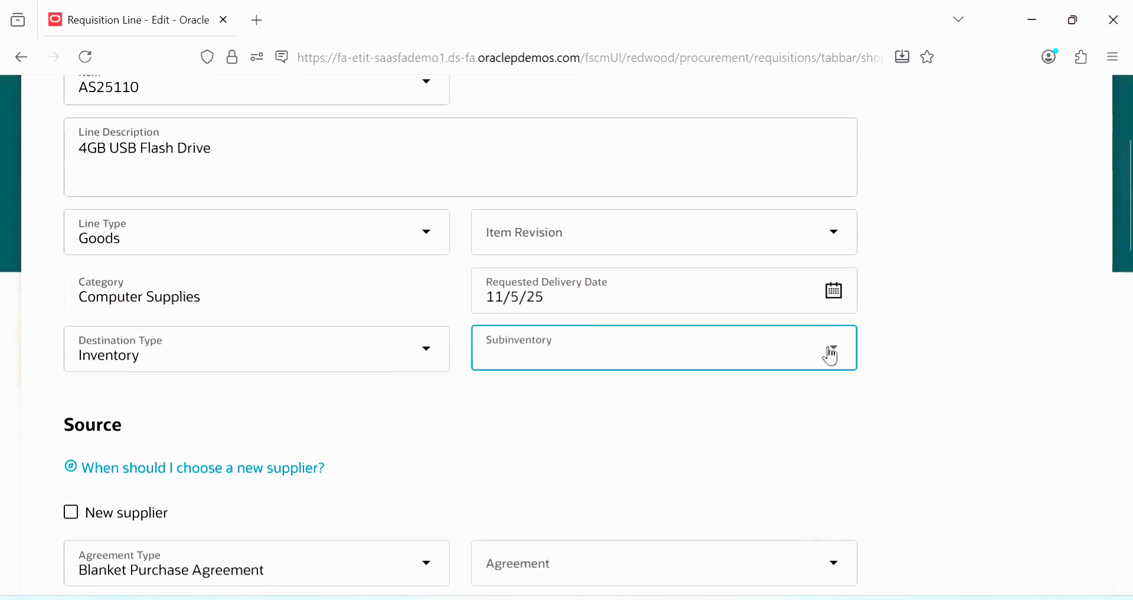
left_click(562, 356)
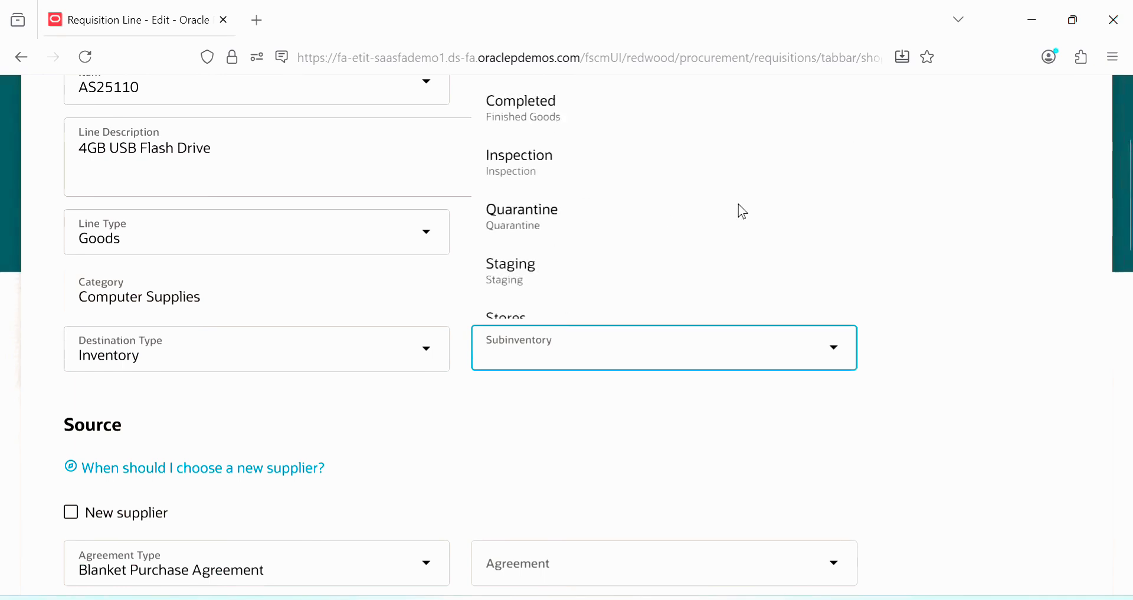
left_click(539, 320)
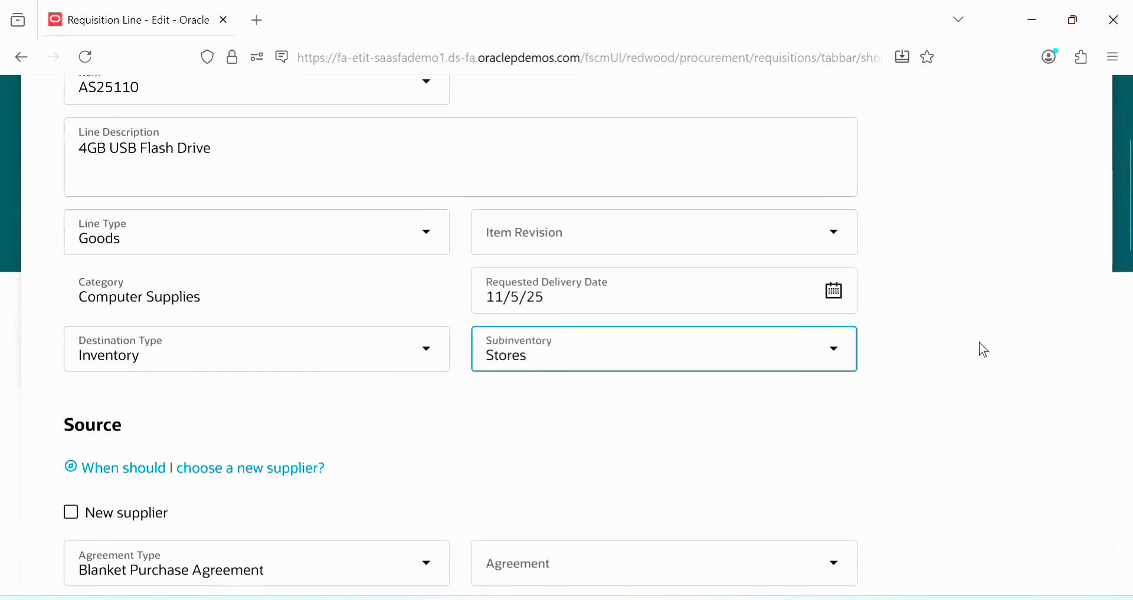
left_click(839, 303)
left_click(632, 391)
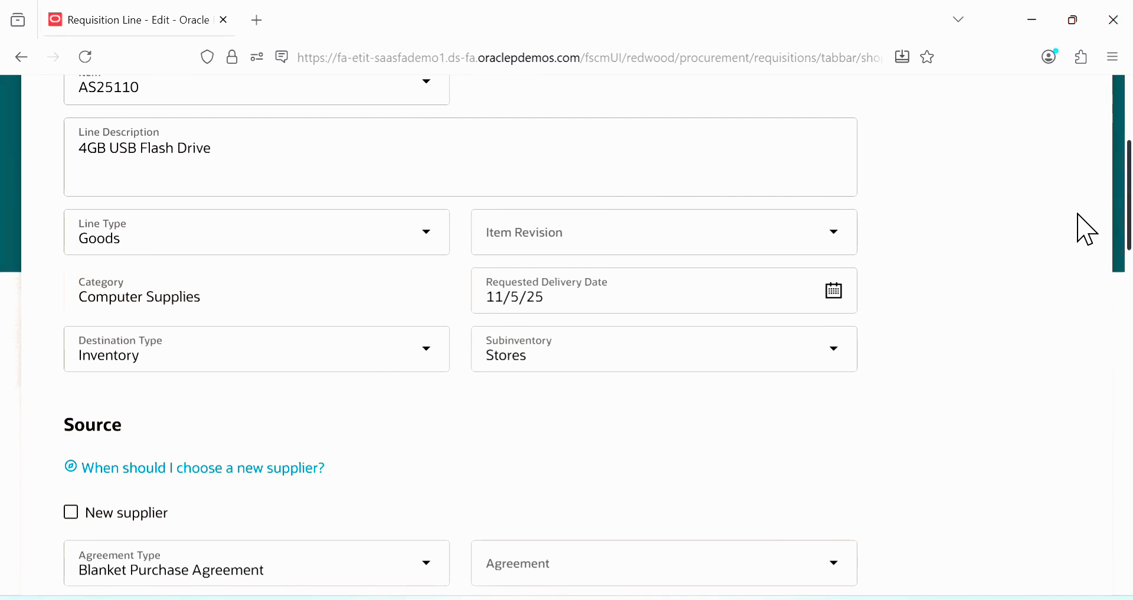
- Set the line's source supplier to EIP Inc with the supplier site EIP US1
scroll(1080, 248, "down", 4)
scroll(1088, 283, "down", 2)
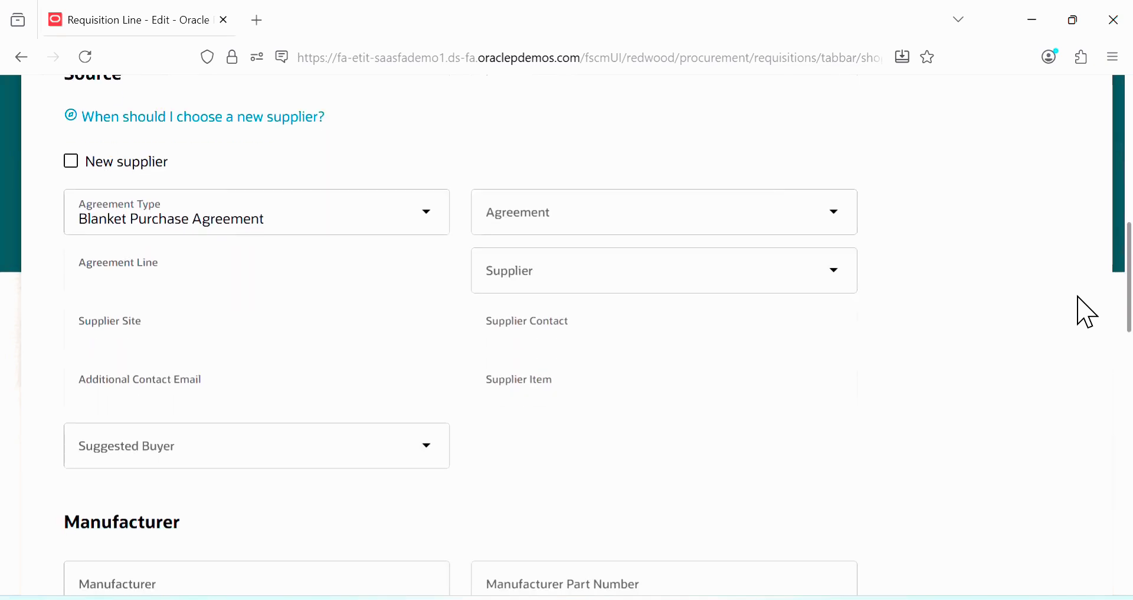
left_click(554, 276)
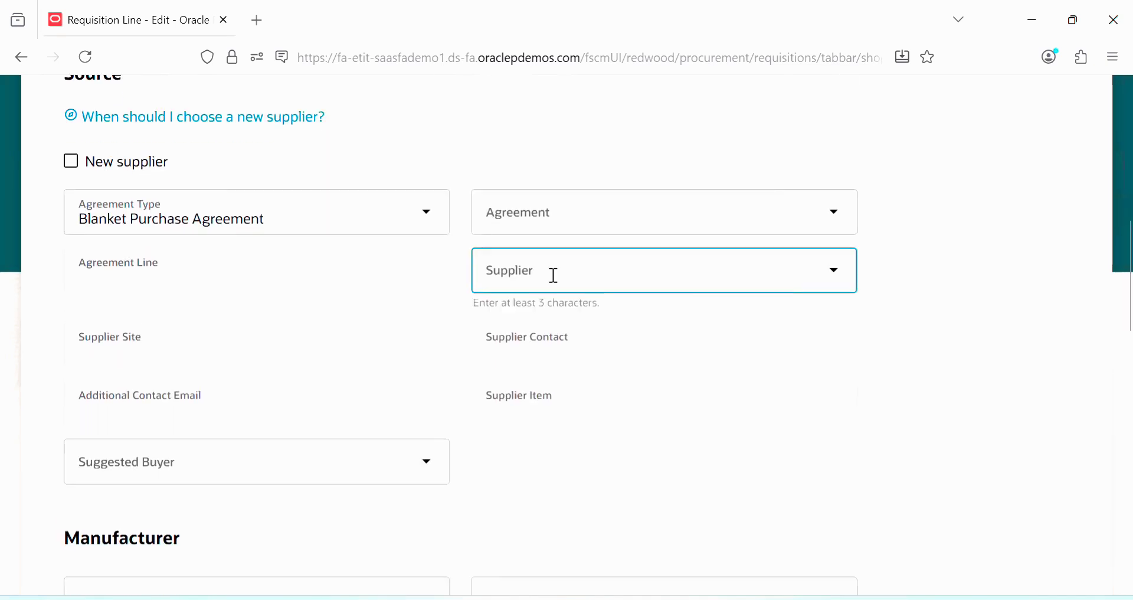
type("EIP")
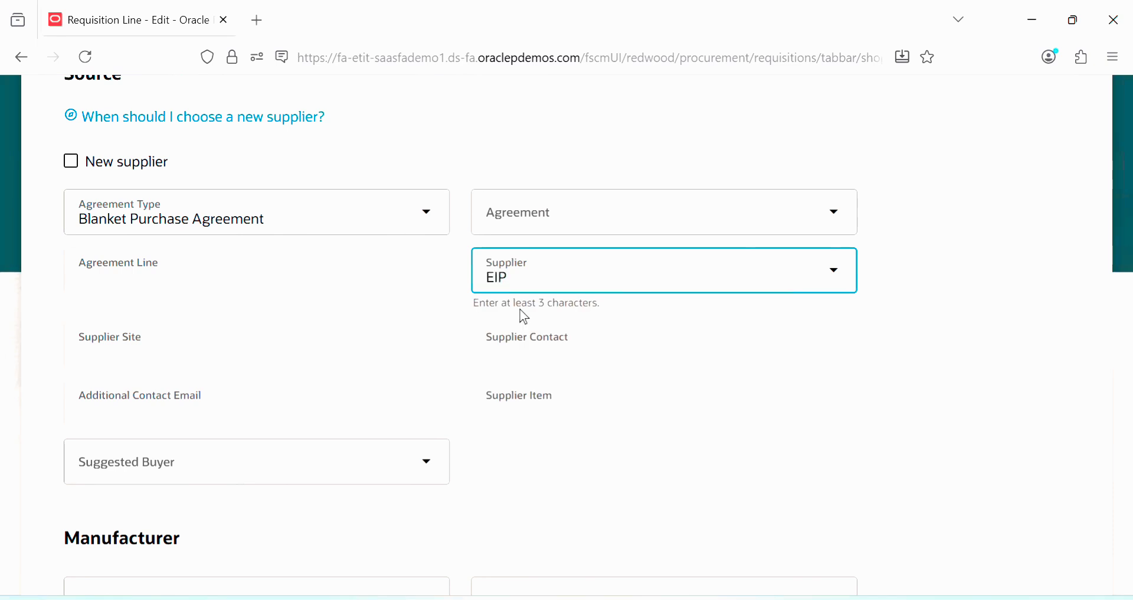
left_click(552, 336)
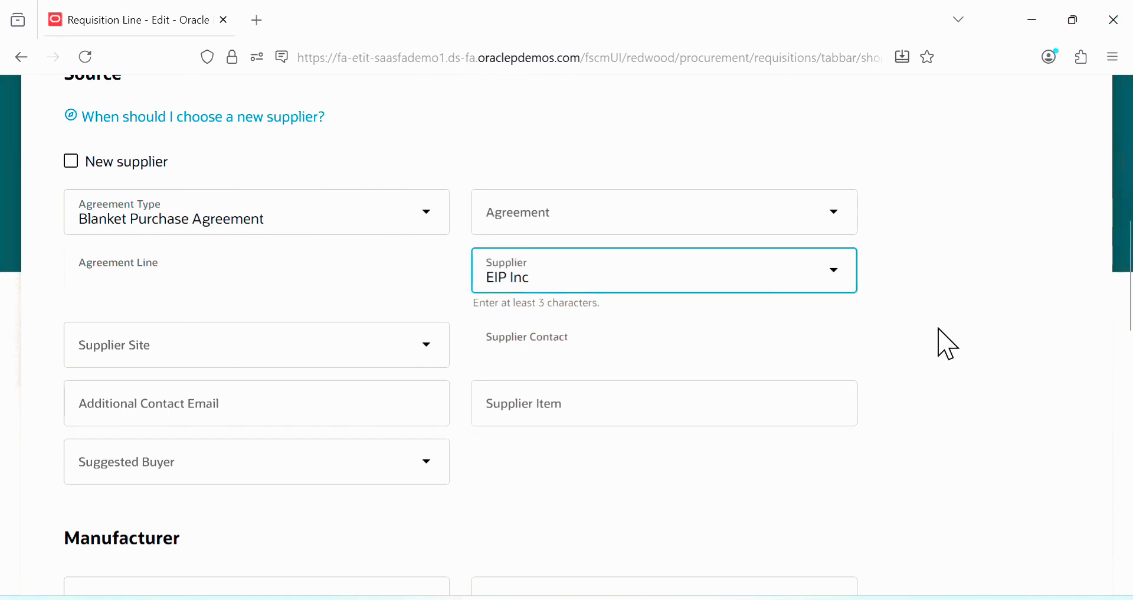
left_click(323, 357)
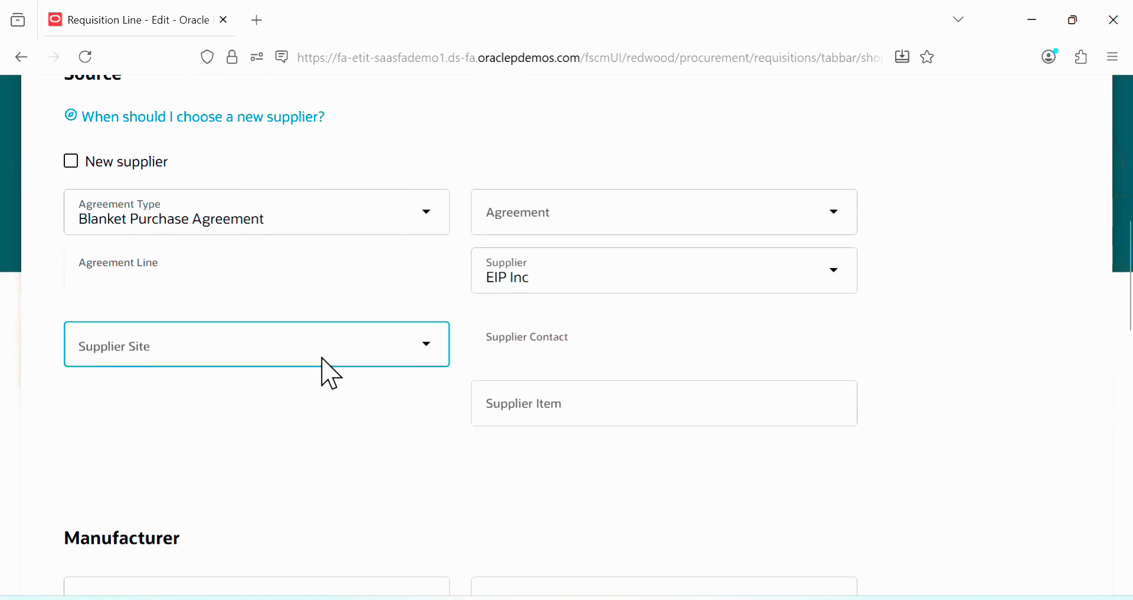
left_click(429, 341)
left_click(429, 341)
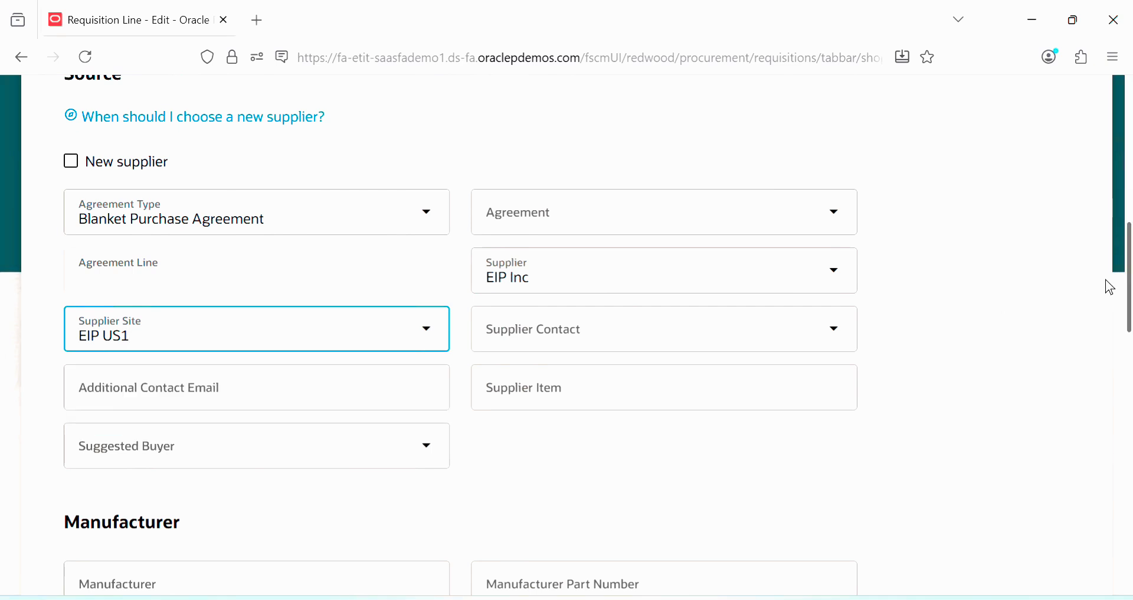
- Set the requisition line's quantity to 10 in the pricing section
scroll(1108, 298, "down", 5)
scroll(1107, 372, "down", 2)
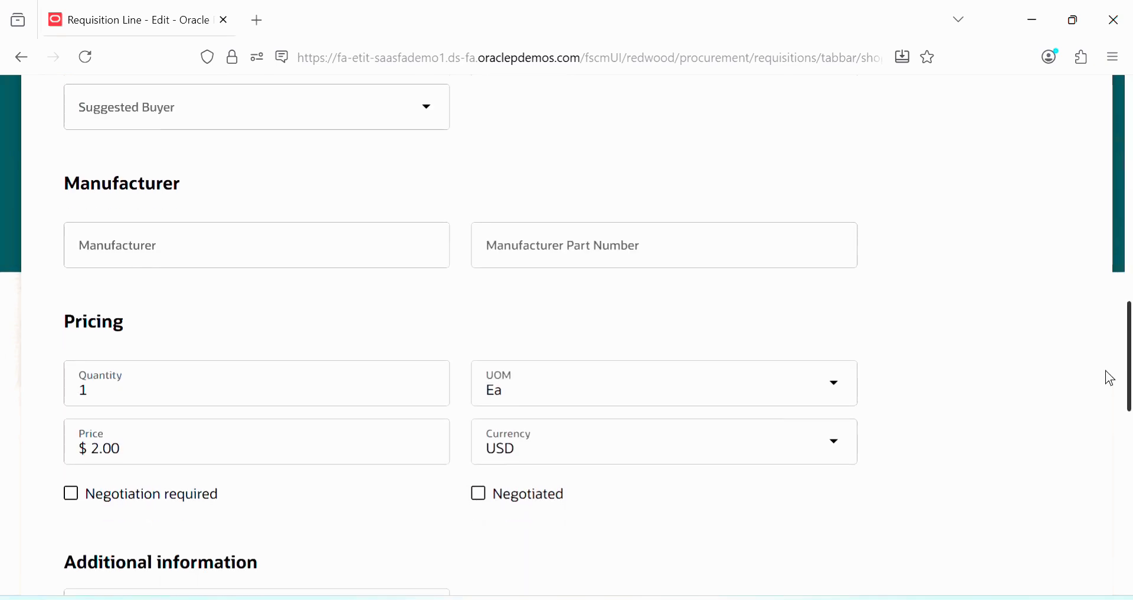
left_click(133, 275)
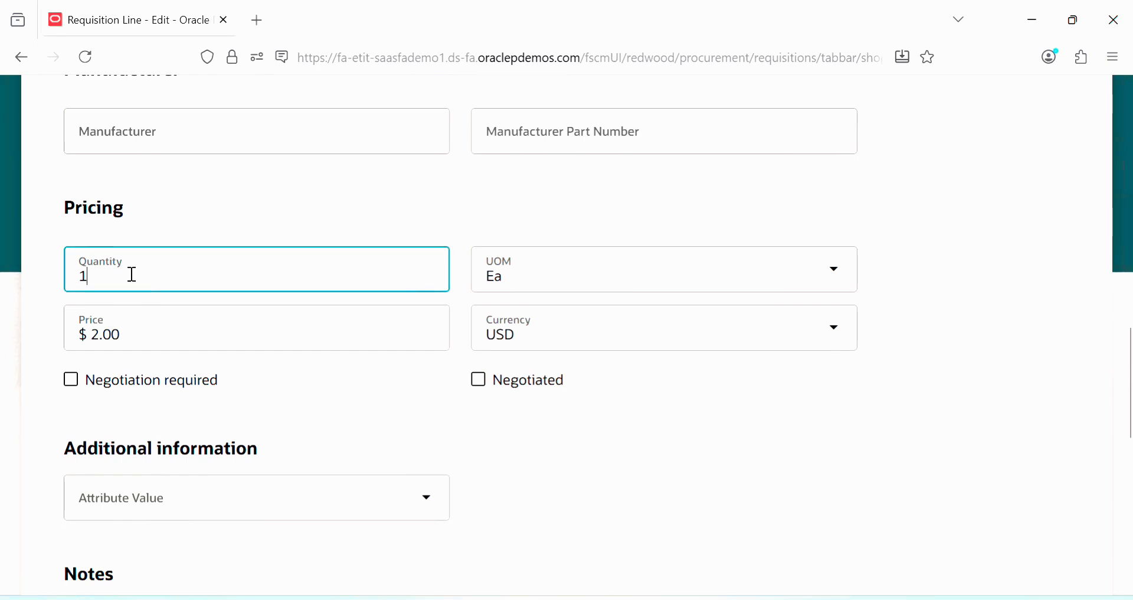
key("Tab")
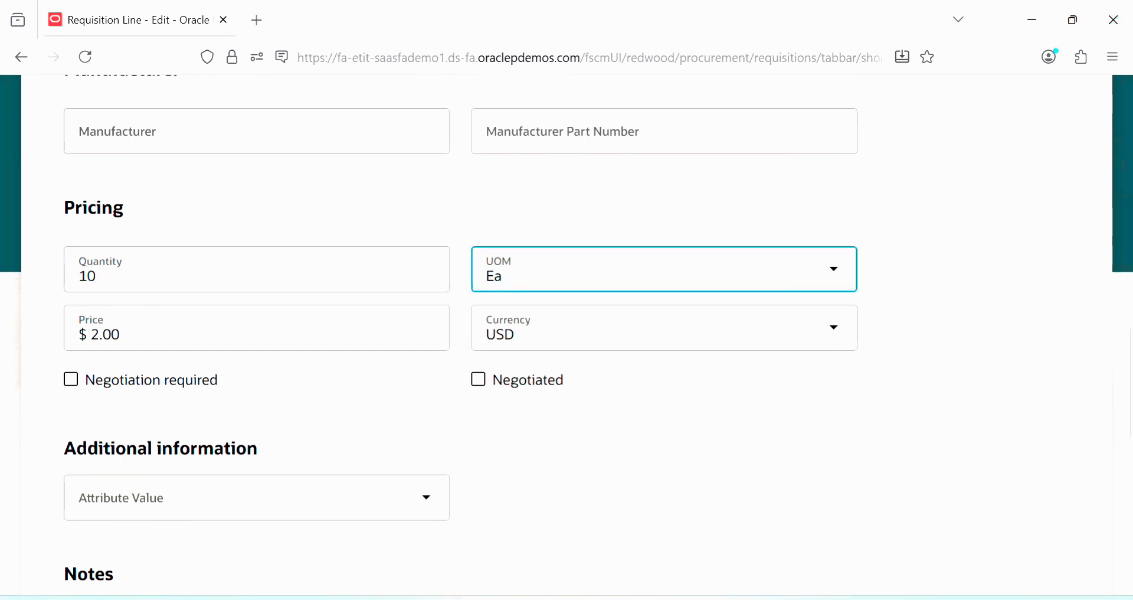
left_click(683, 426)
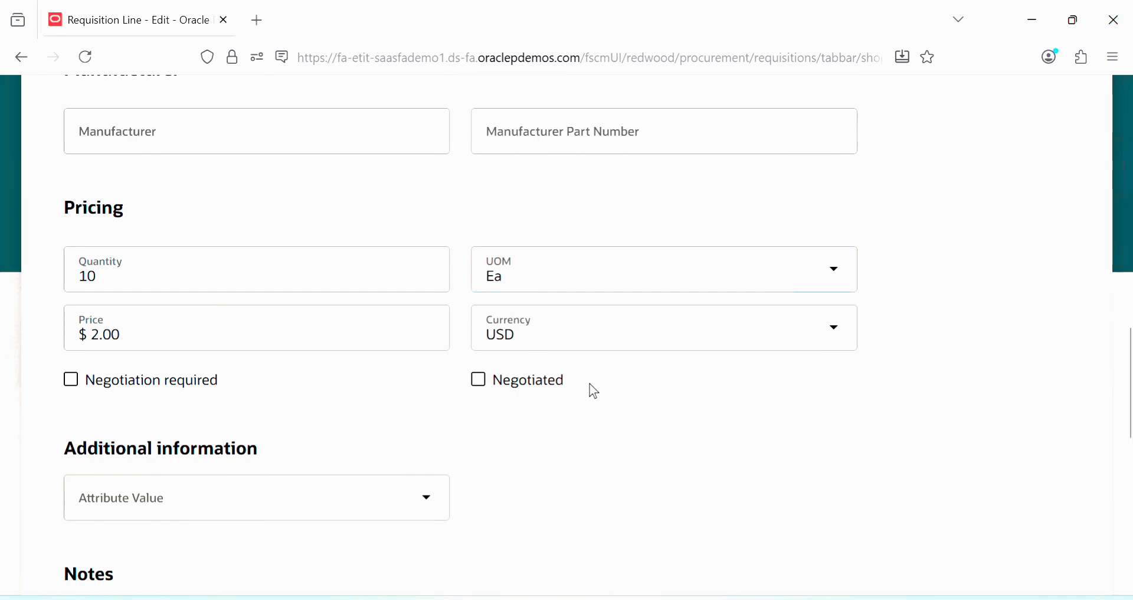
double_click(529, 386)
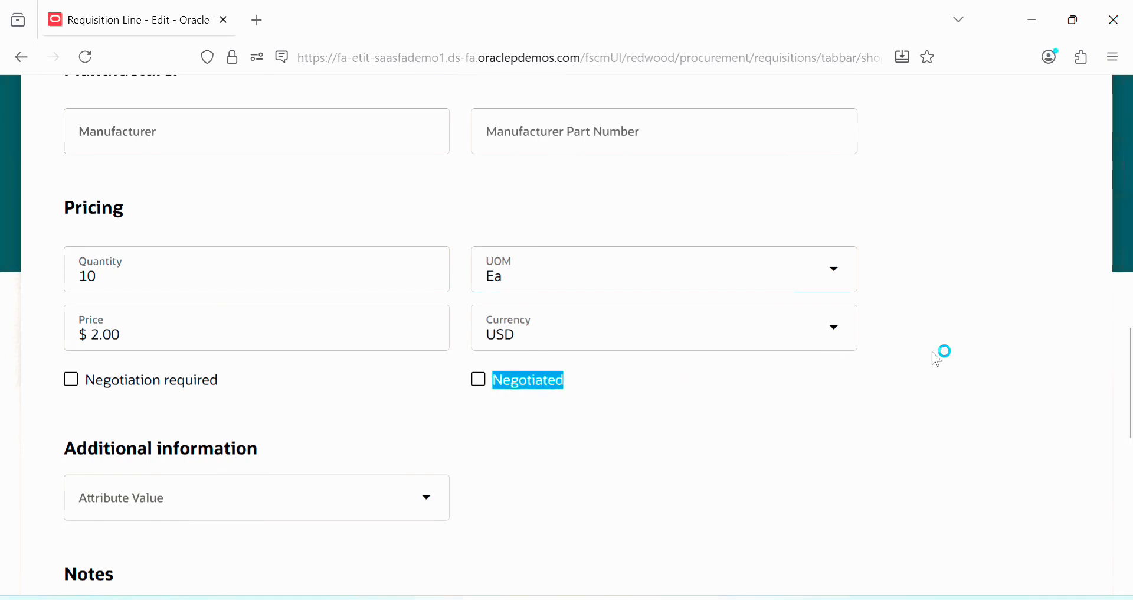
scroll(1086, 369, "down", 3)
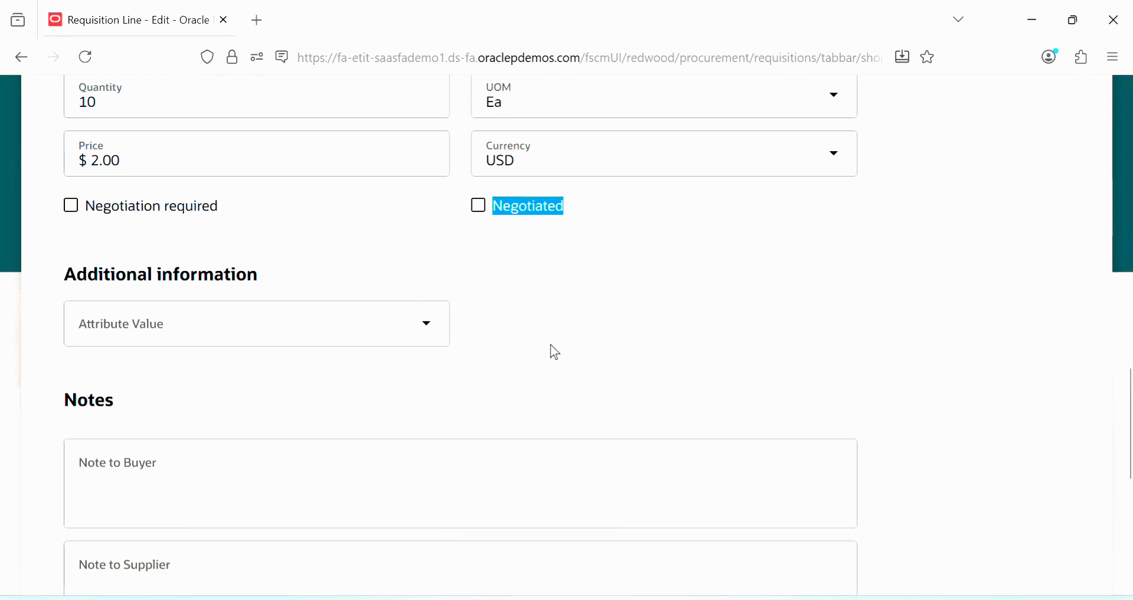
left_click_drag(275, 290, 67, 281)
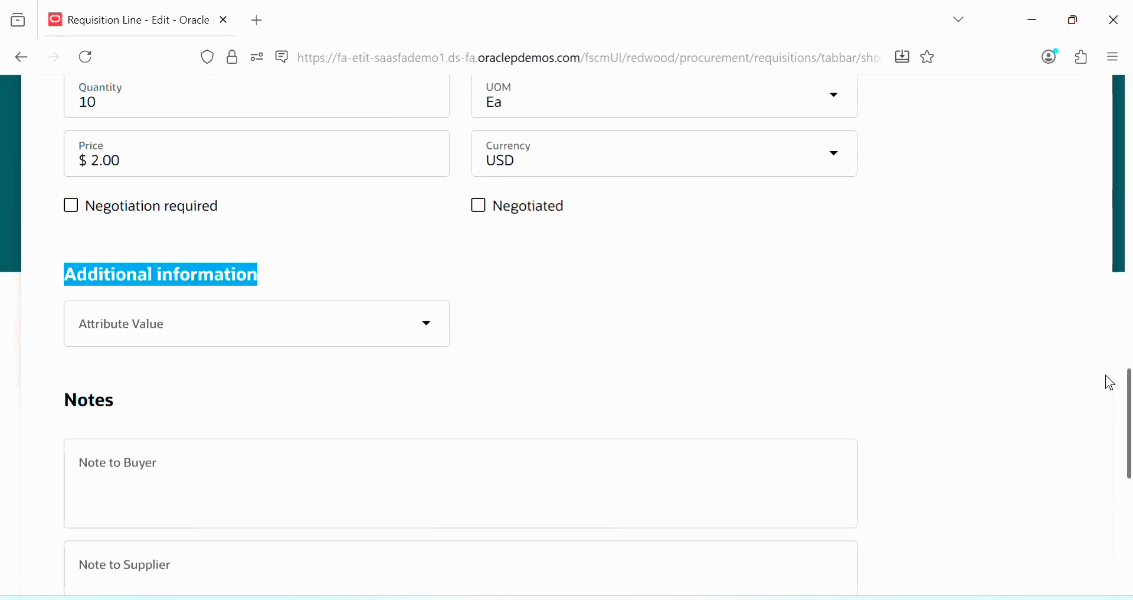
- Enter the Note to Buyer "We have huge demand for this product, kindly review and approve for get the material from this supplier"
scroll(1108, 413, "down", 3)
scroll(1109, 438, "up", 1)
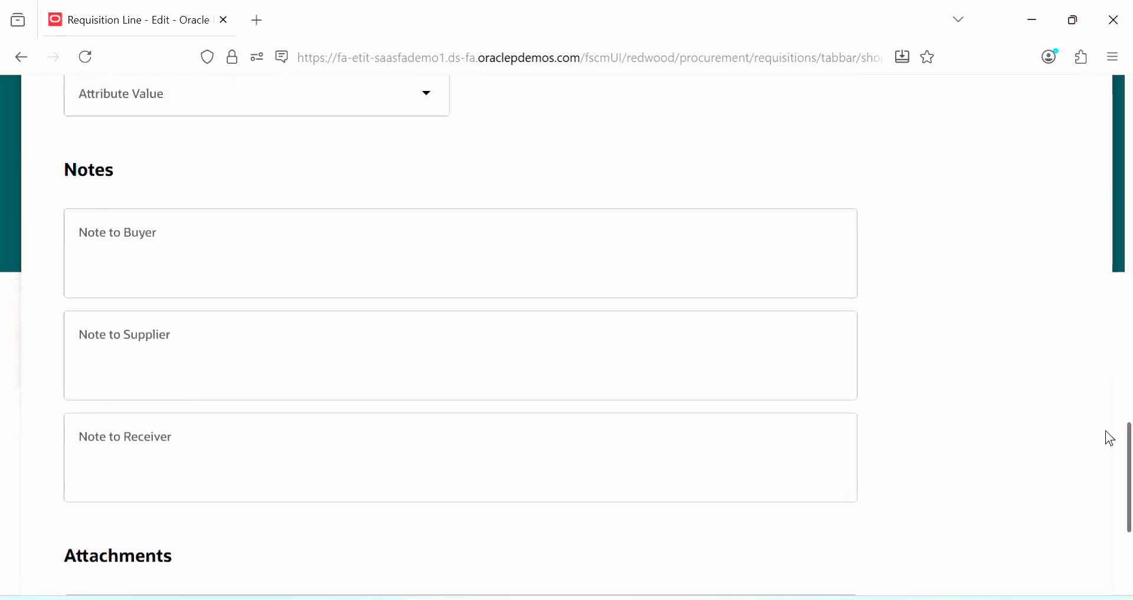
left_click(130, 242)
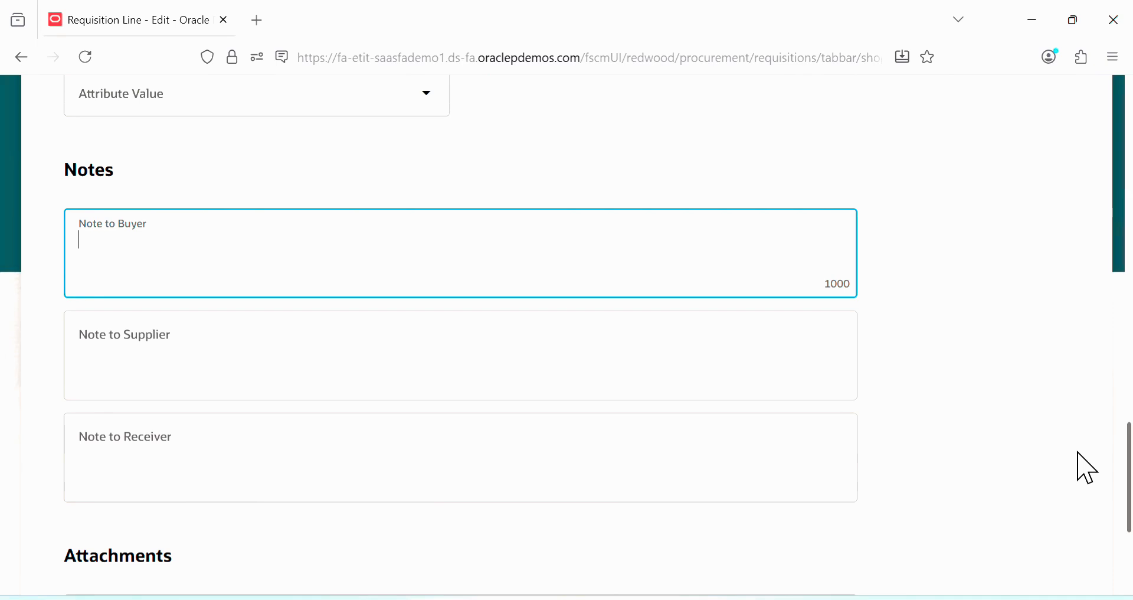
type("I")
key("BackSpace")
type("We ahve")
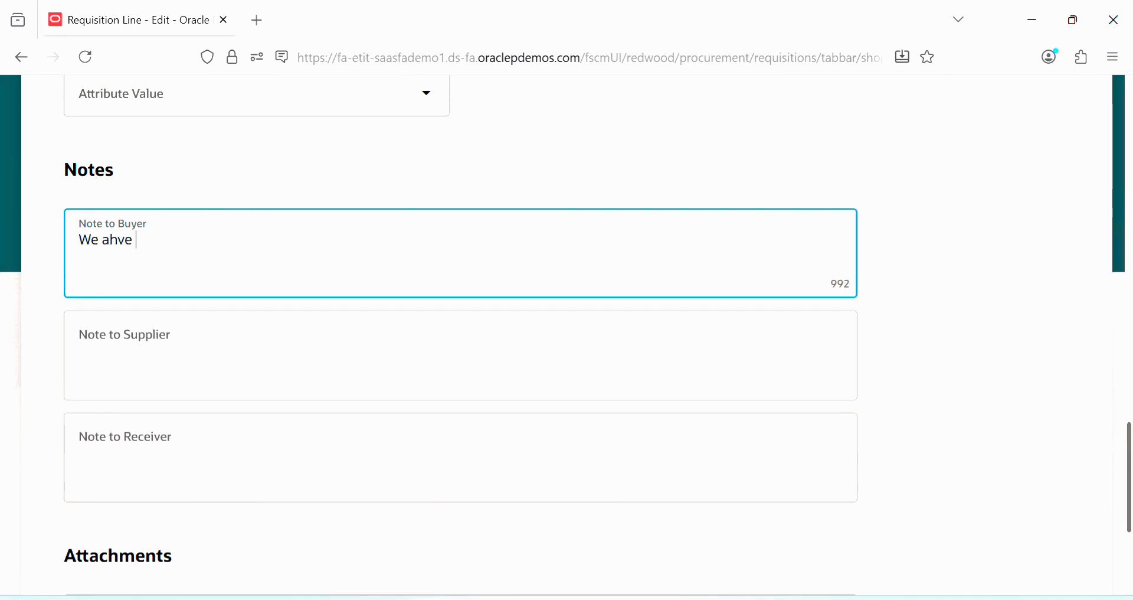
key("BackSpace")
key("BackSpace")
key("BackSpace")
key("BackSpace")
type("have huge demand for this produ")
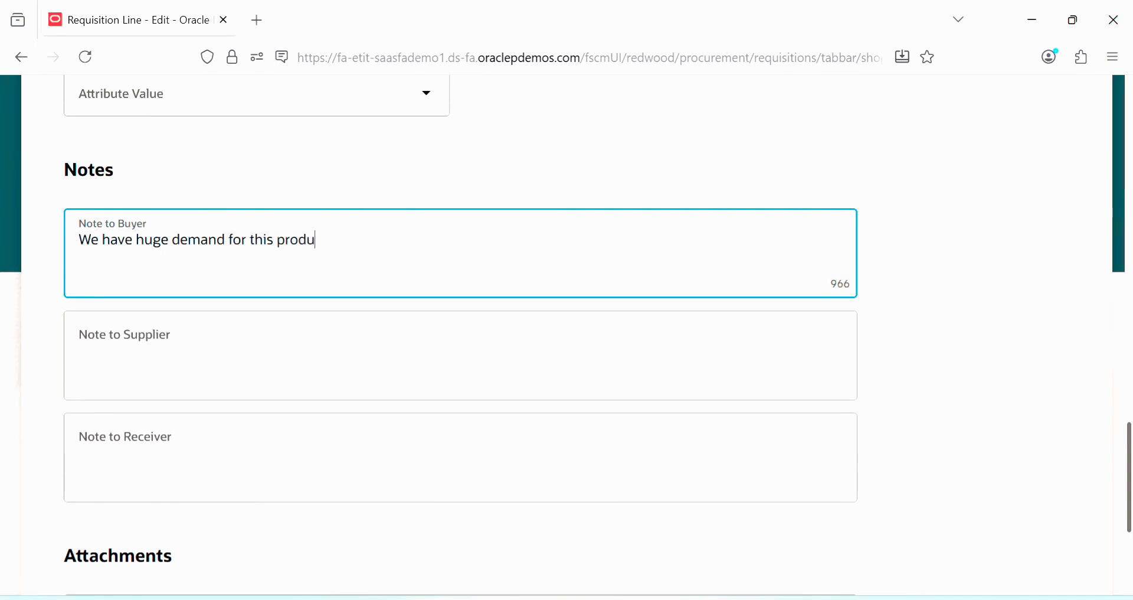
type("ct, kindly review and ap")
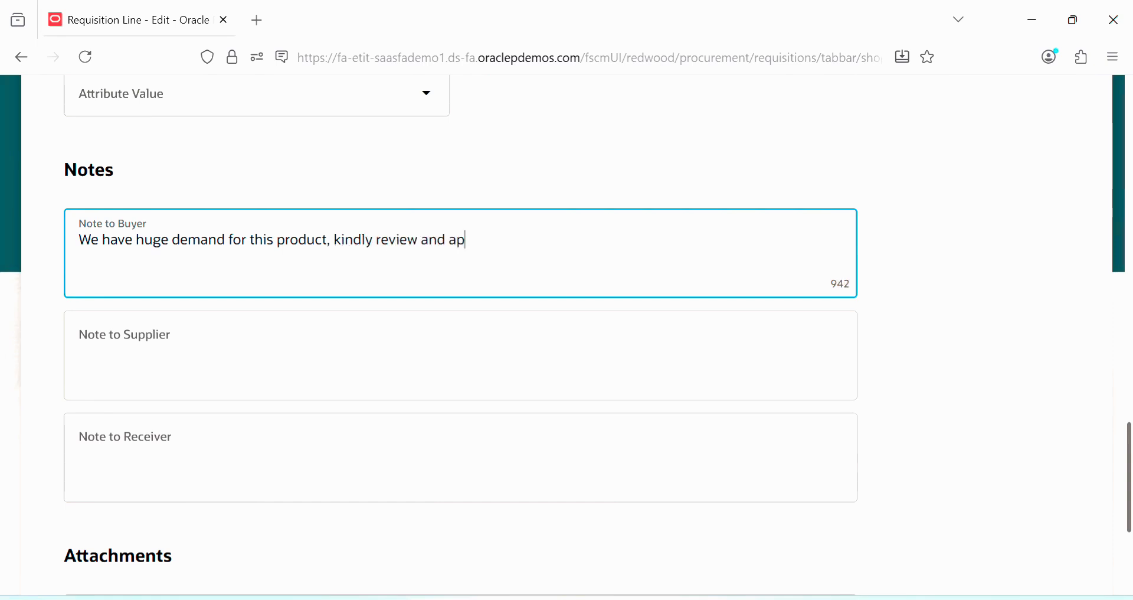
type("prove for ")
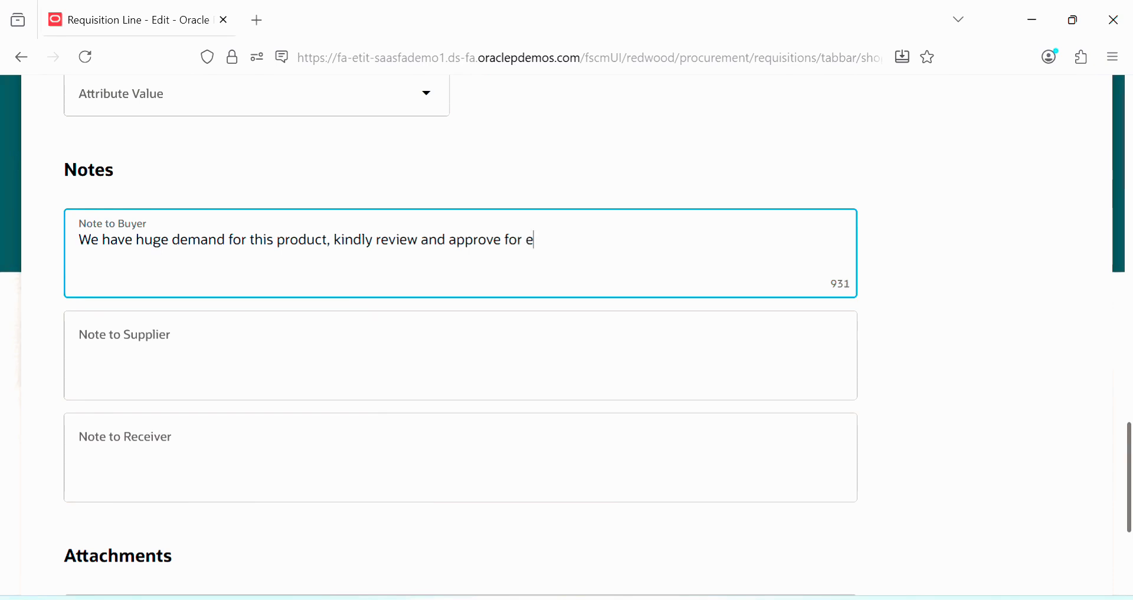
type("get the material from this supplier")
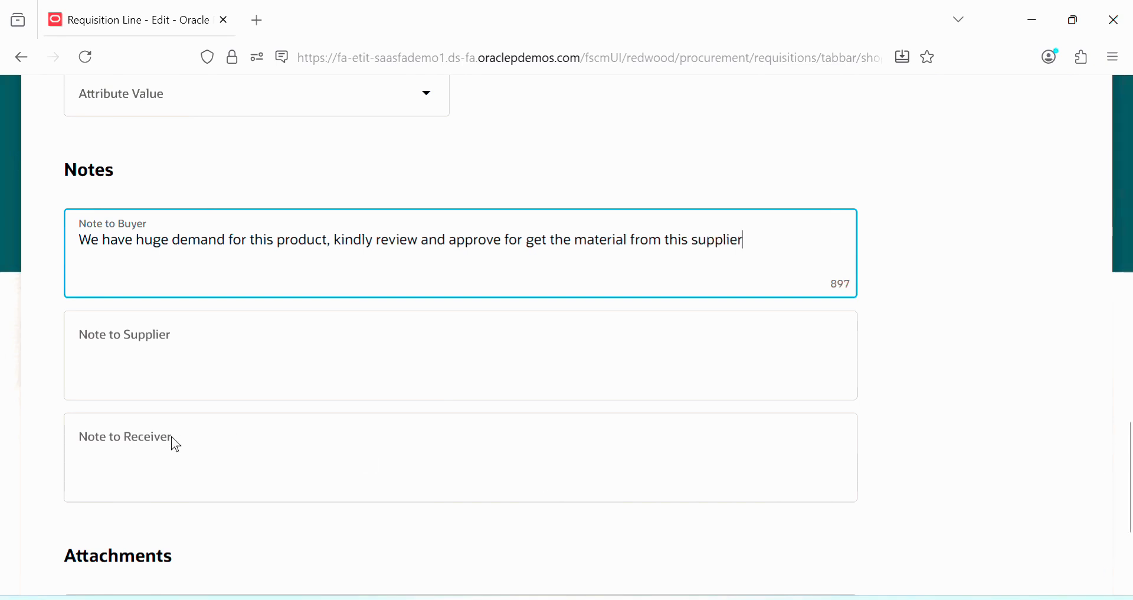
- Look over the requisition line's Attachments section and continue to its delivery and billing details
scroll(1110, 472, "down", 4)
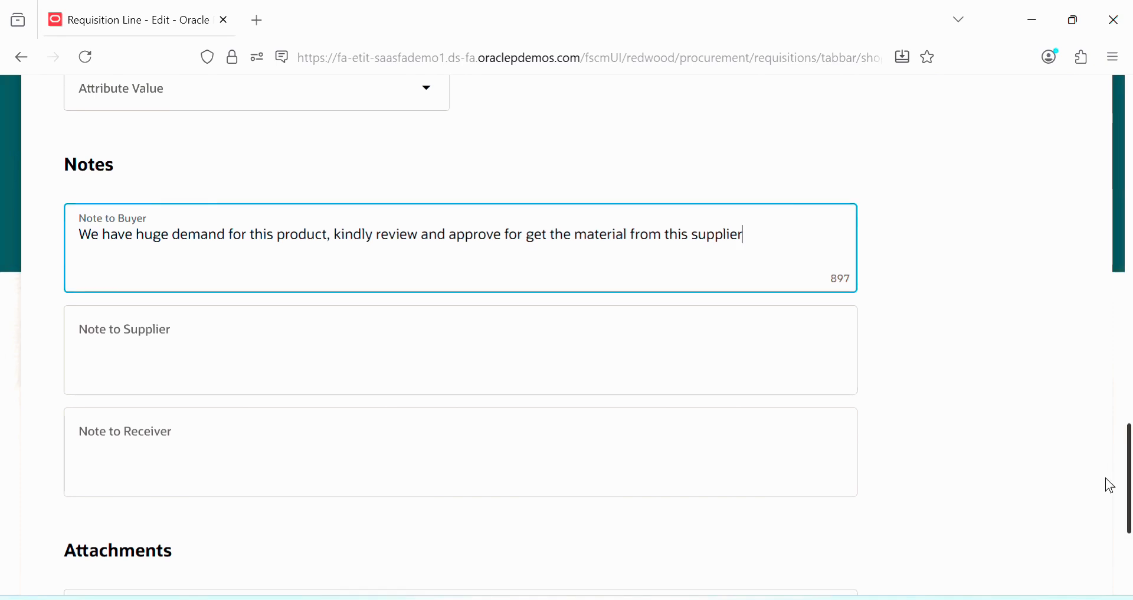
scroll(1109, 509, "down", 1)
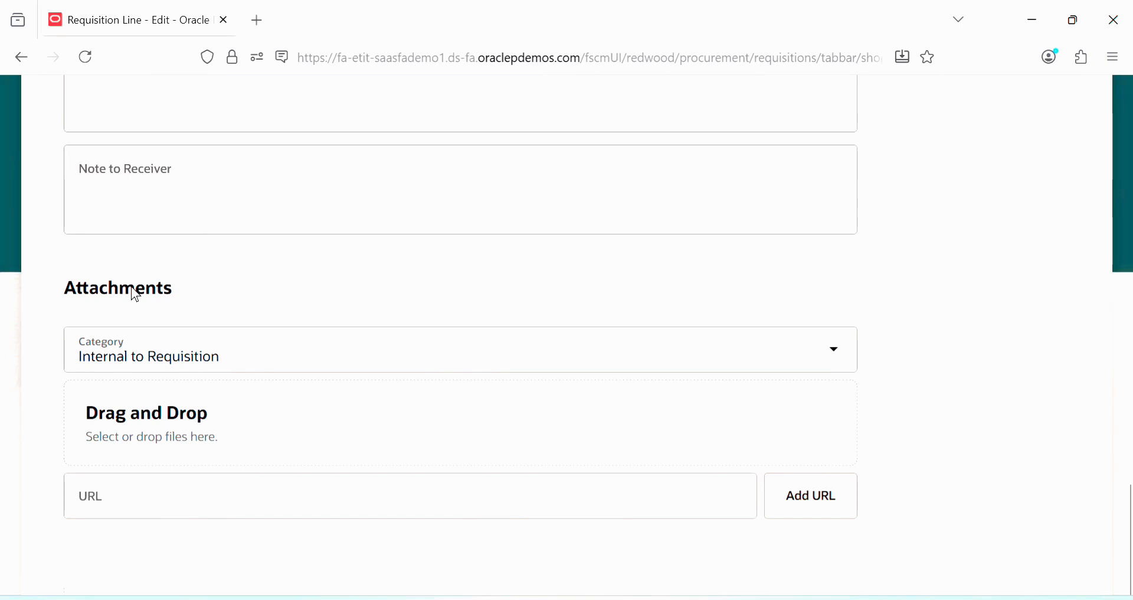
left_click_drag(177, 289, 47, 281)
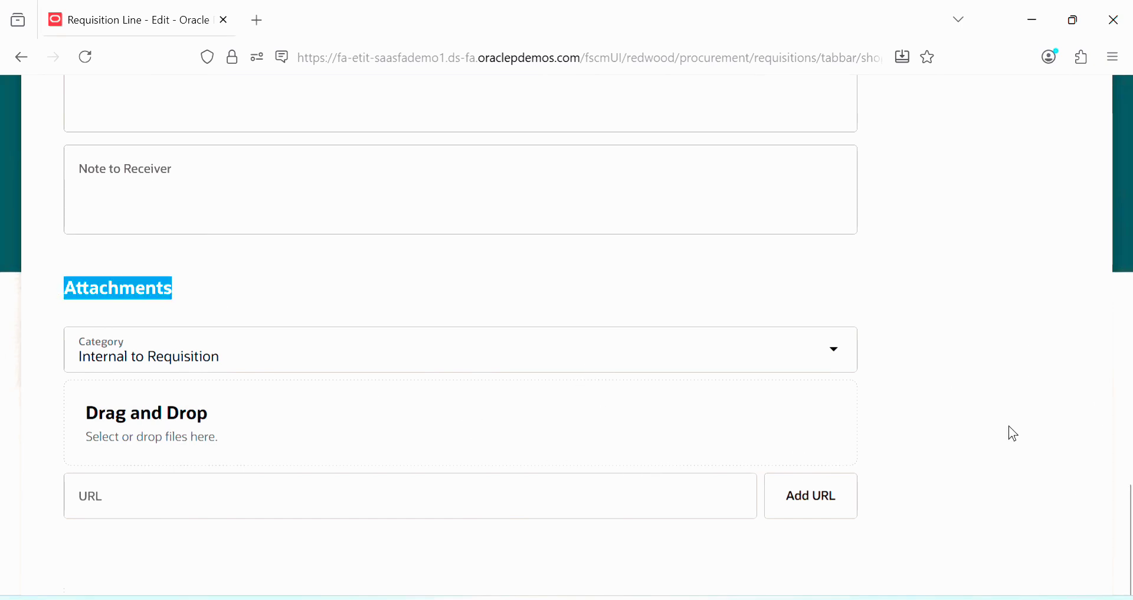
left_click_drag(1110, 509, 1073, 129)
left_click(1013, 107)
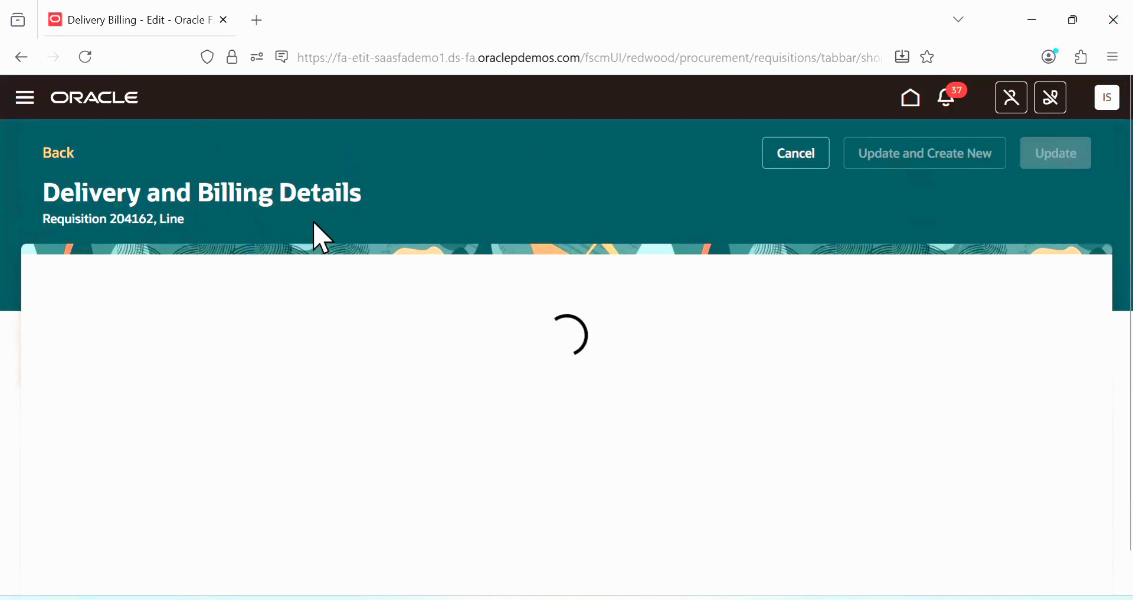
- Review the line's delivery details and billing distribution, including the charge account, and update the requisition with the line
scroll(1086, 295, "down", 1)
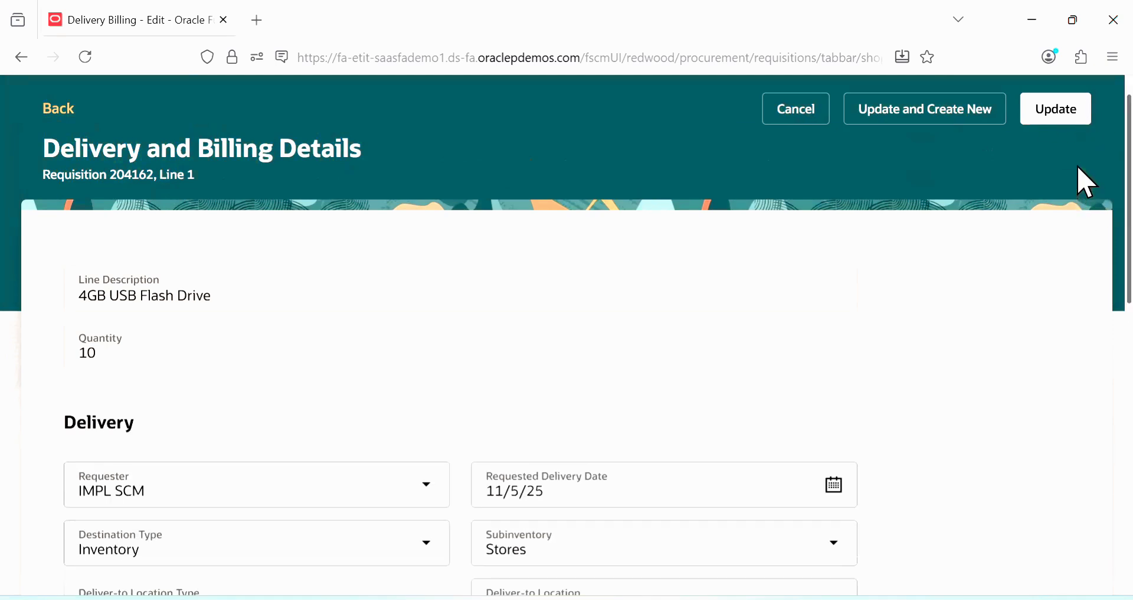
scroll(1084, 231, "down", 5)
scroll(1079, 291, "down", 4)
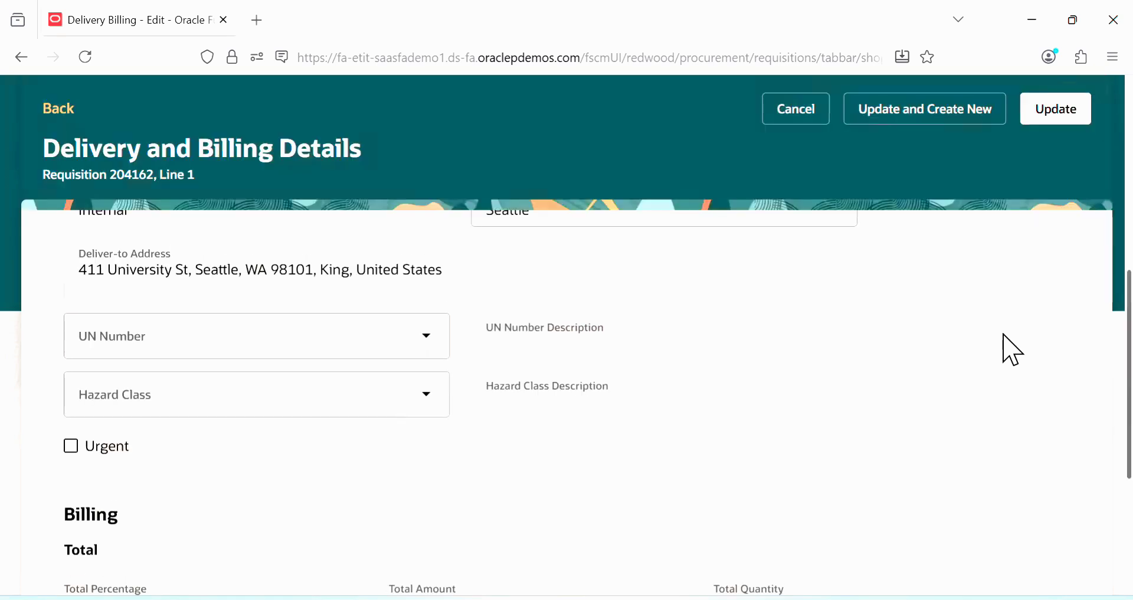
scroll(1106, 308, "up", 4)
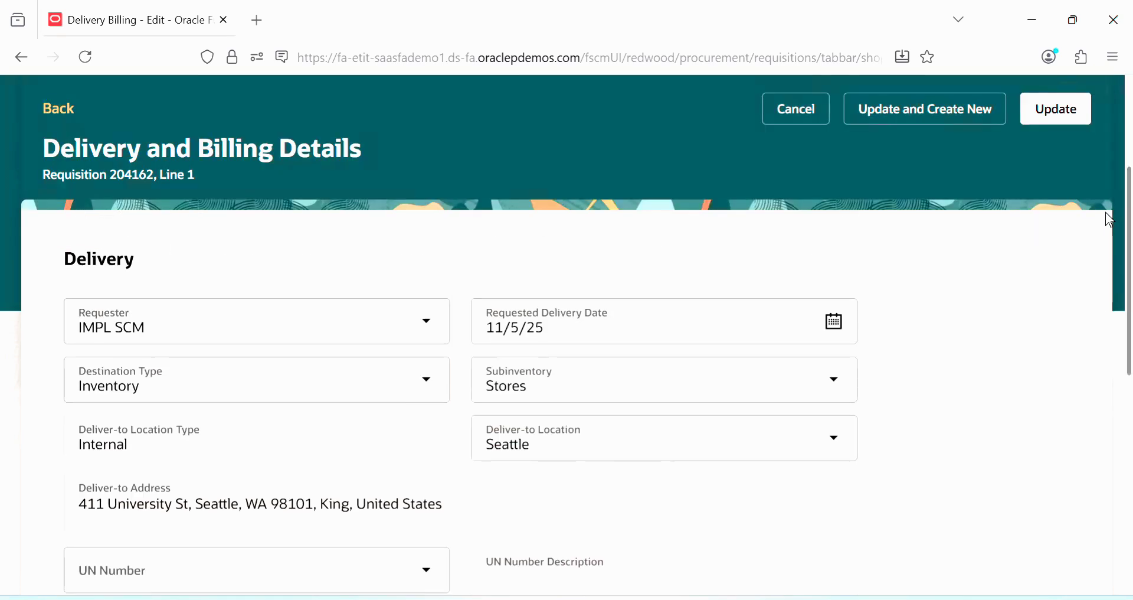
left_click(602, 443)
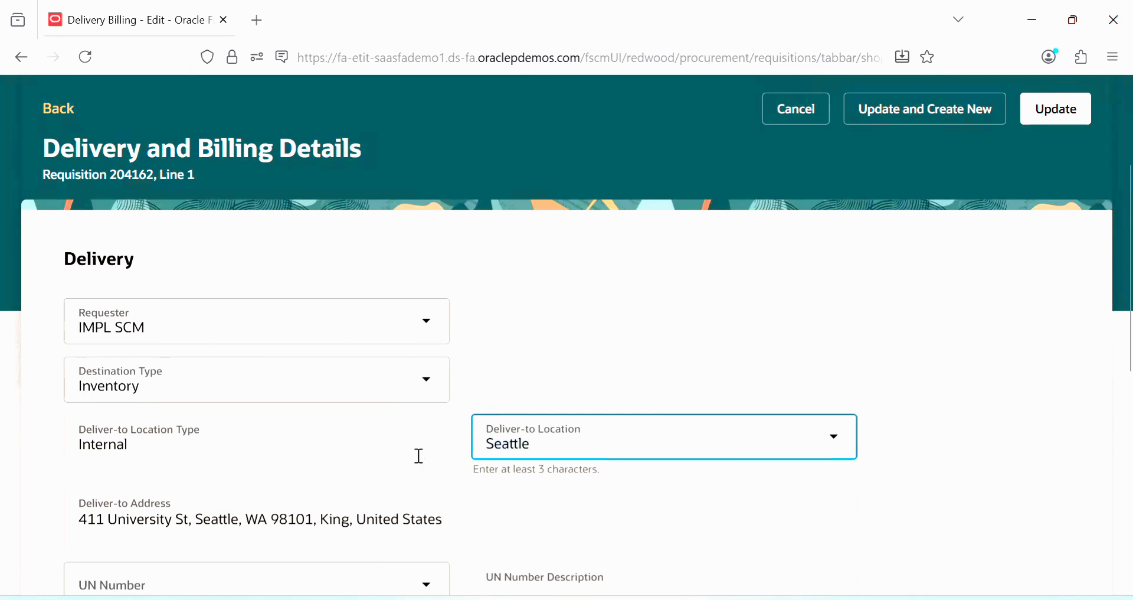
left_click(1032, 357)
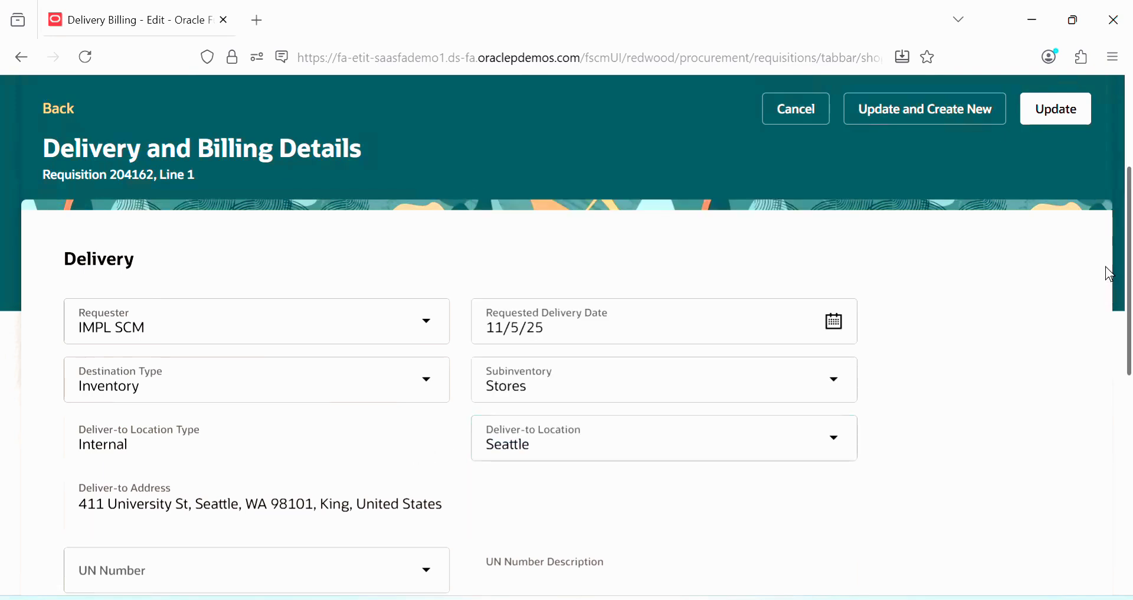
scroll(1106, 331, "down", 7)
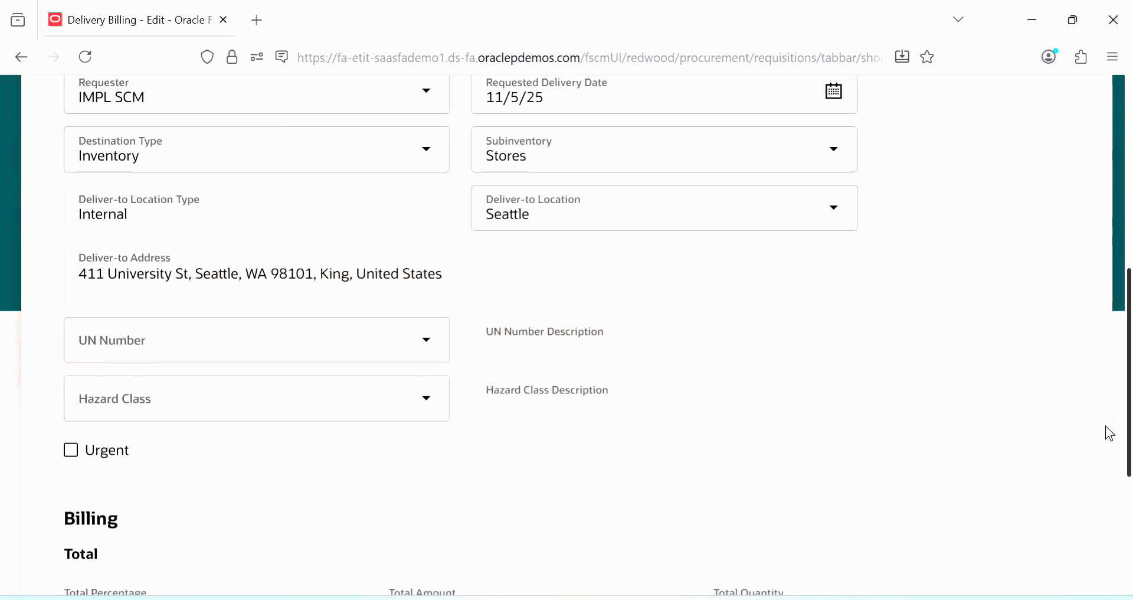
scroll(1107, 502, "down", 2)
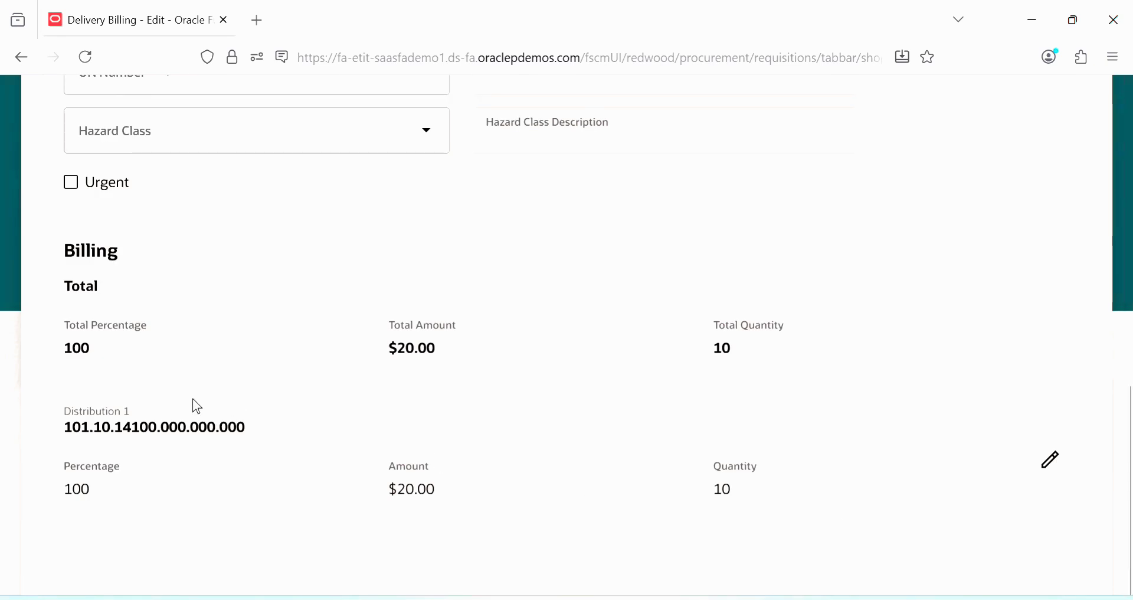
left_click_drag(264, 434, 60, 436)
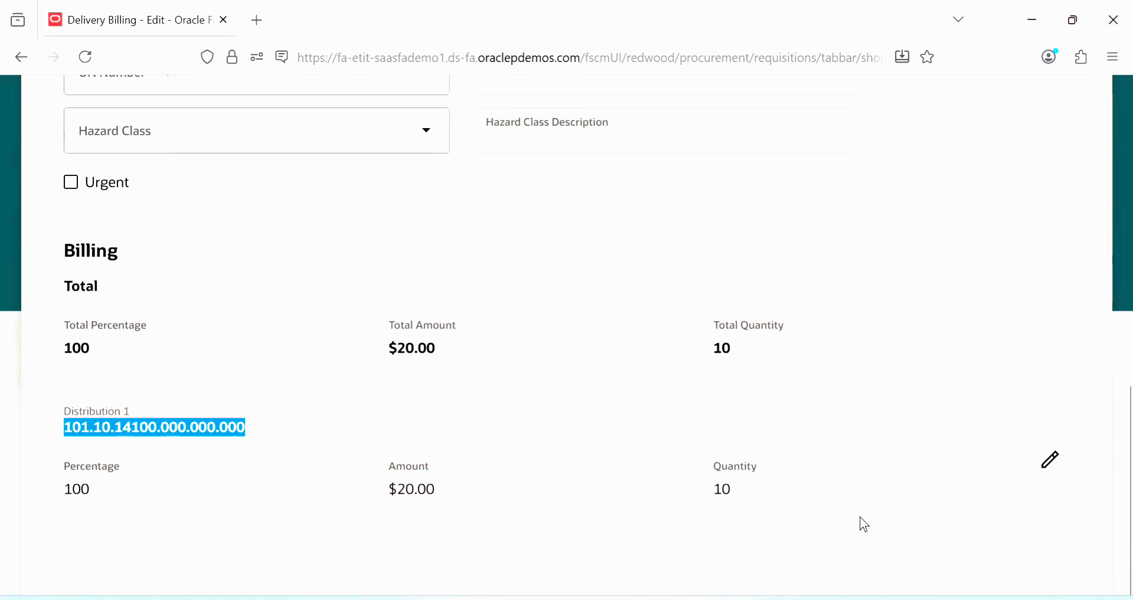
scroll(1082, 331, "up", 10)
scroll(1086, 234, "up", 3)
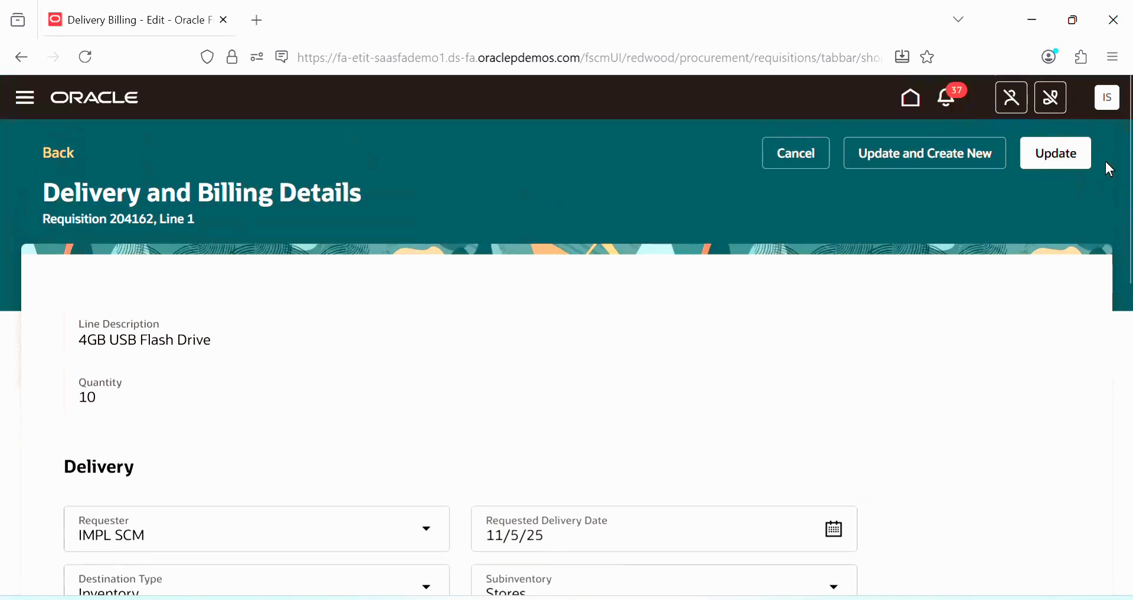
left_click(1040, 163)
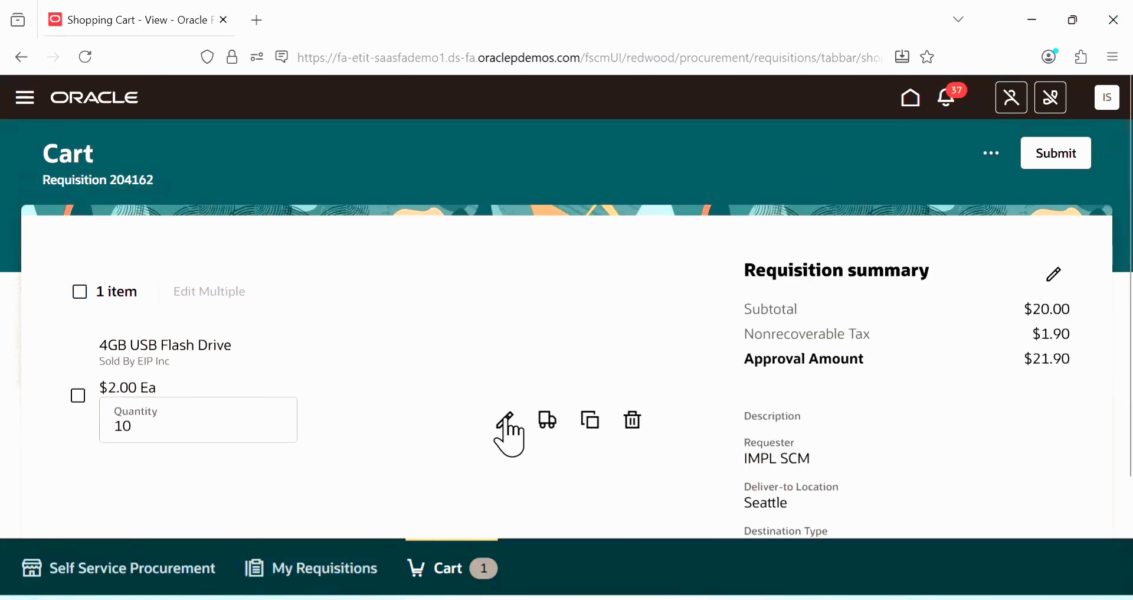
- Check the cart's additional actions, item line and requisition summary, and submit the requisition for approval
left_click(994, 154)
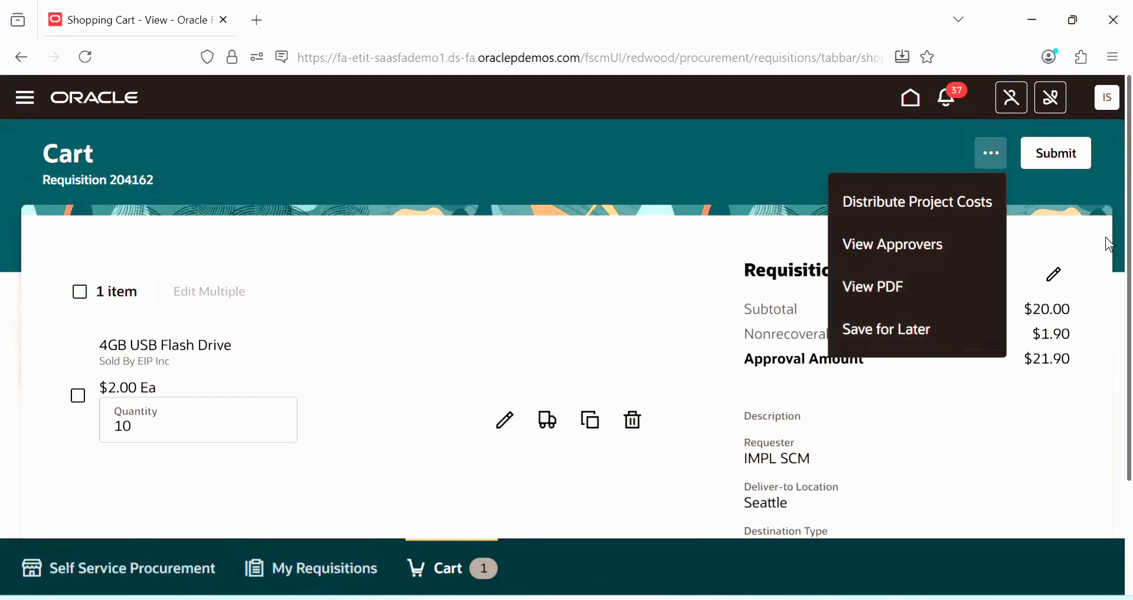
scroll(1107, 307, "down", 3)
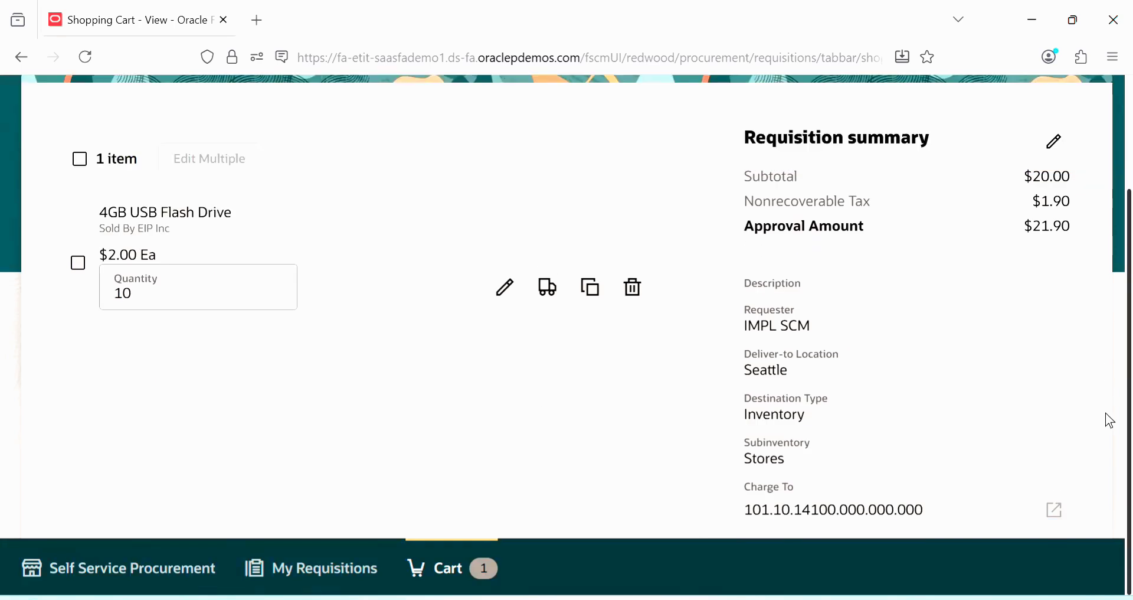
scroll(1107, 225, "up", 3)
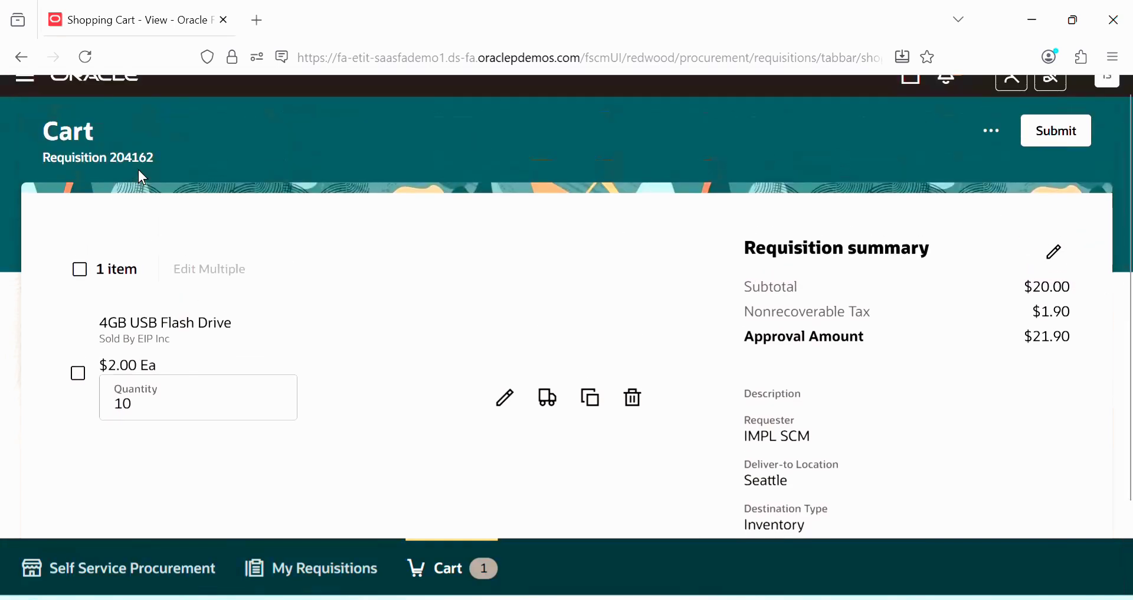
left_click_drag(256, 328, 44, 328)
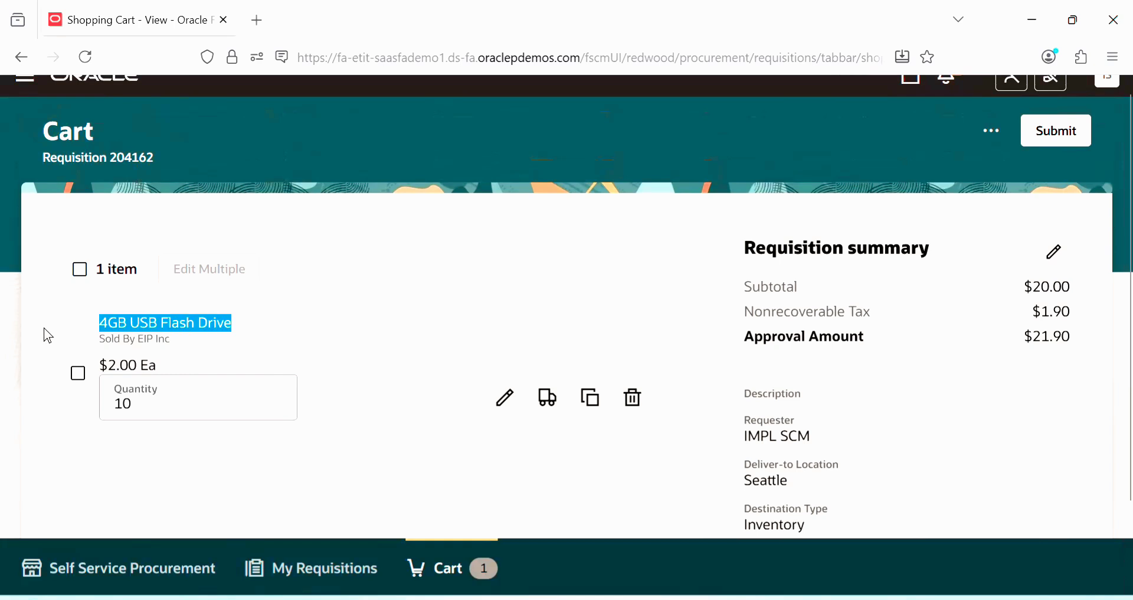
left_click(127, 154)
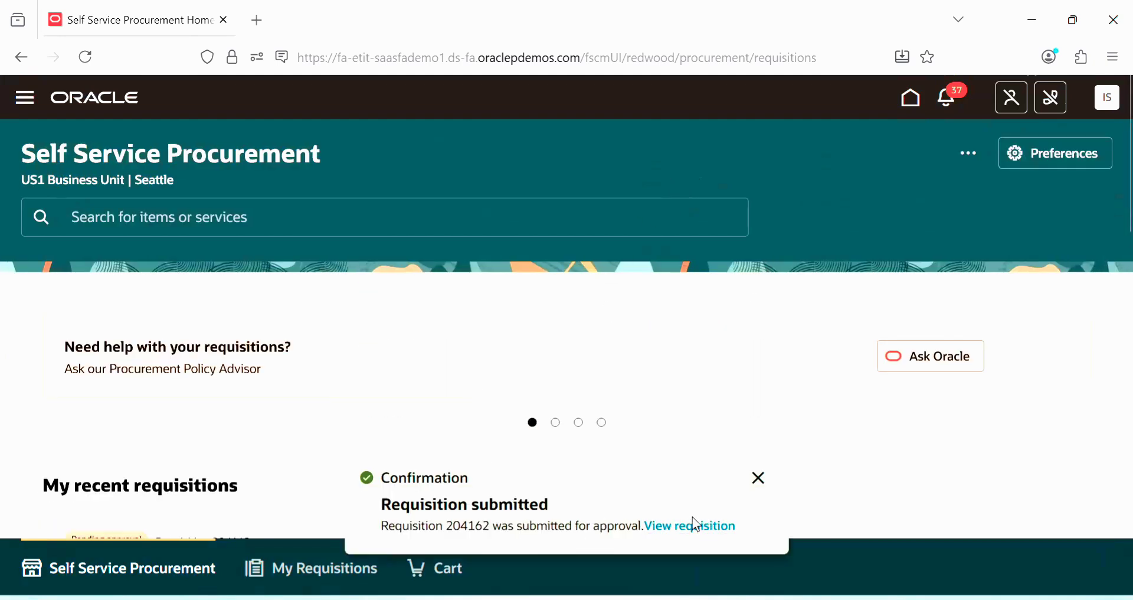
- Search My Requisitions for the submitted requisition by its number and clear the search term
left_click(304, 584)
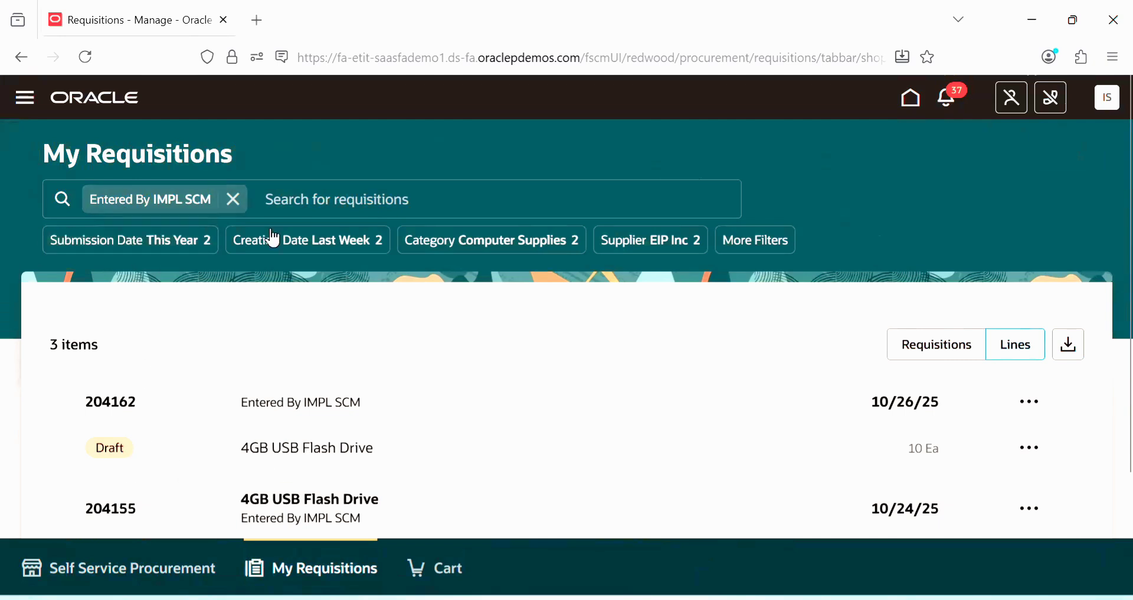
left_click(314, 192)
type("204162")
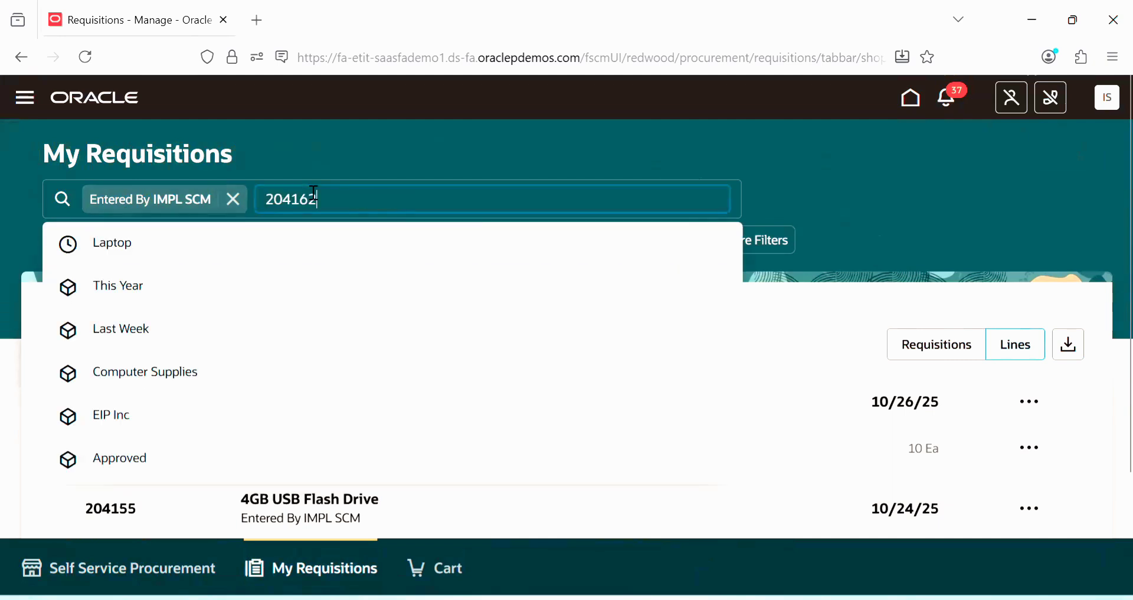
key("Return")
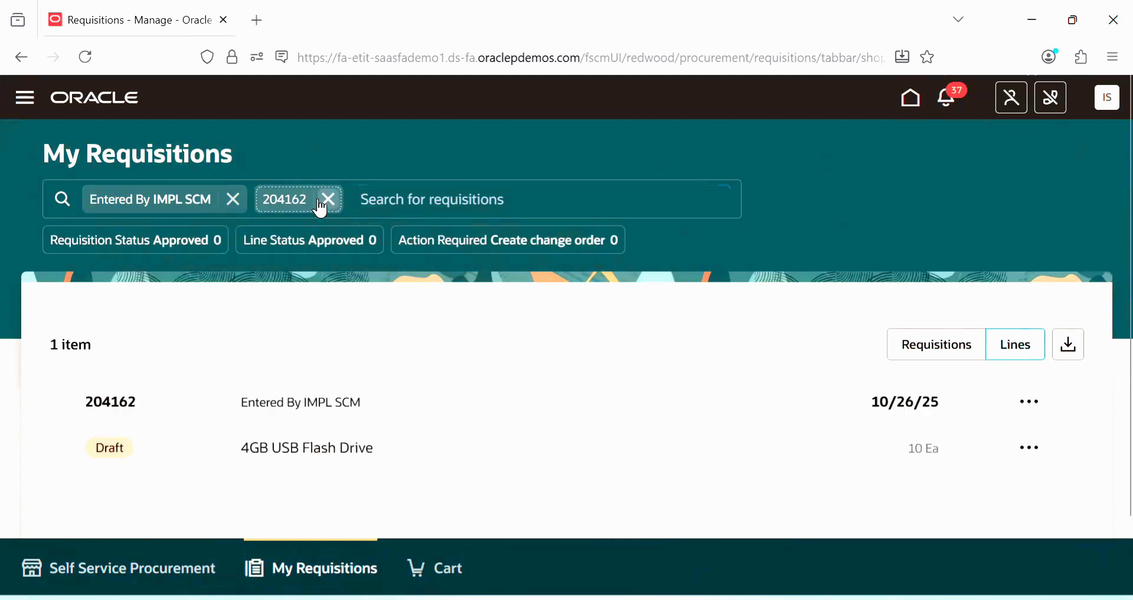
left_click(329, 199)
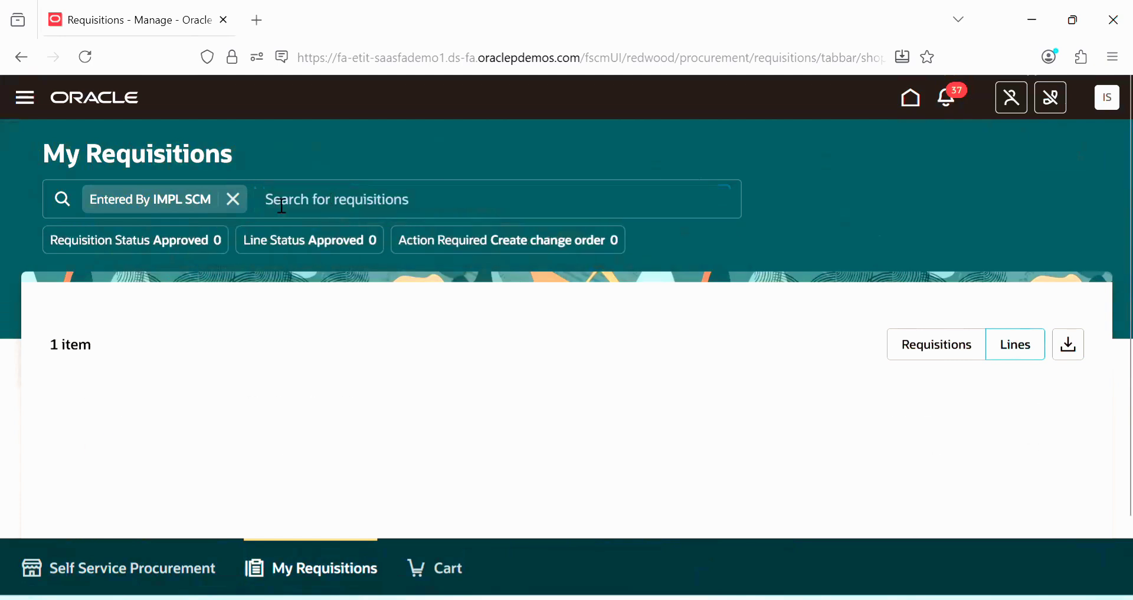
- Check the cart's contents and return to My Requisitions to read the submitted requisition line's approval status
left_click(177, 568)
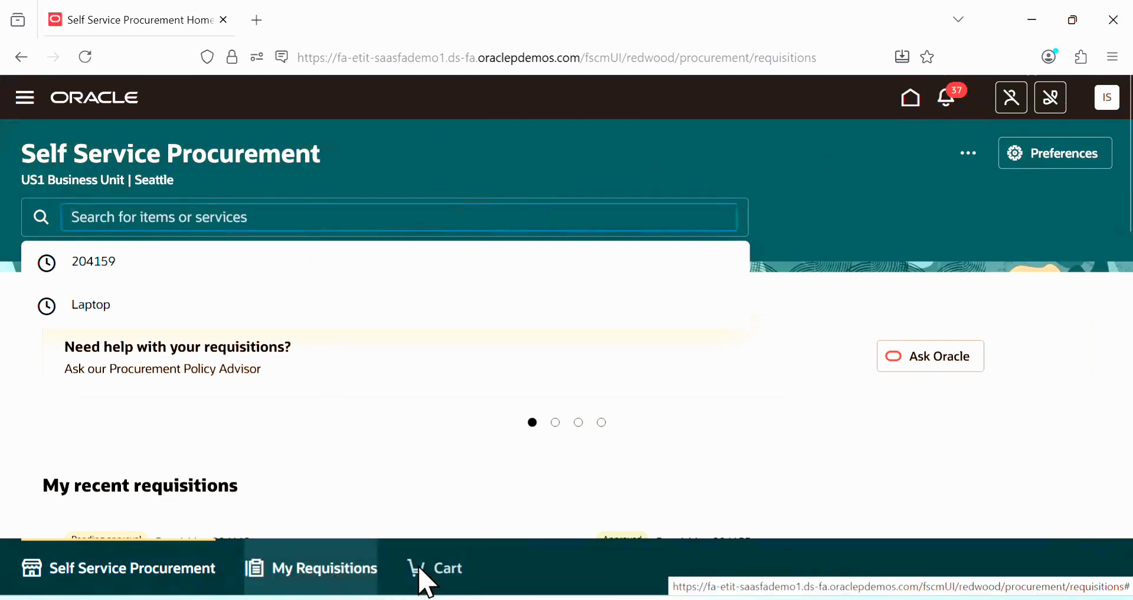
left_click(457, 581)
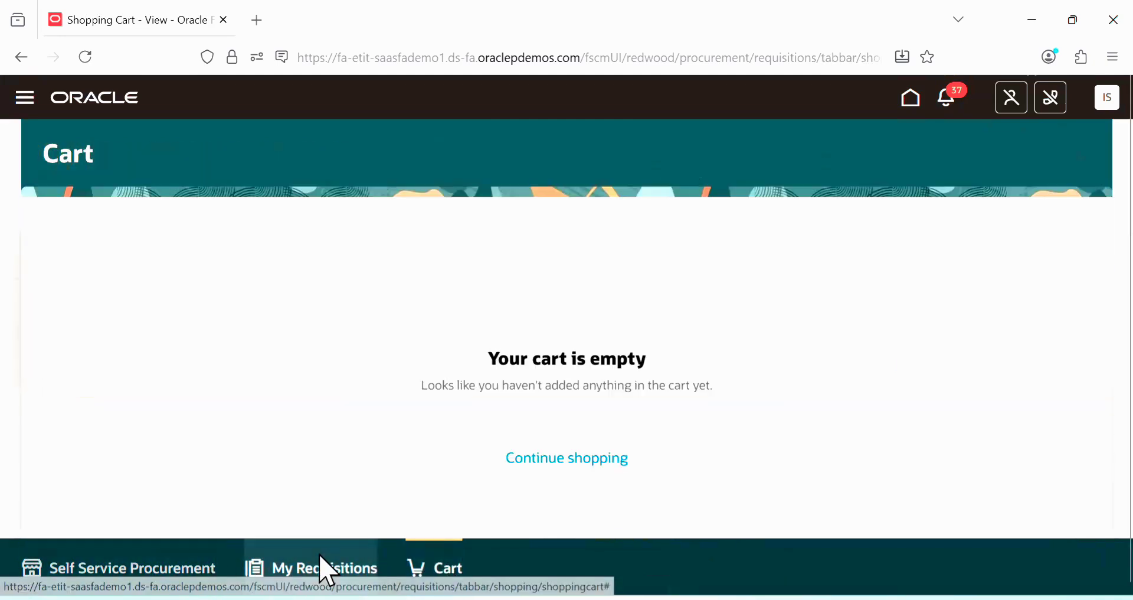
left_click(326, 569)
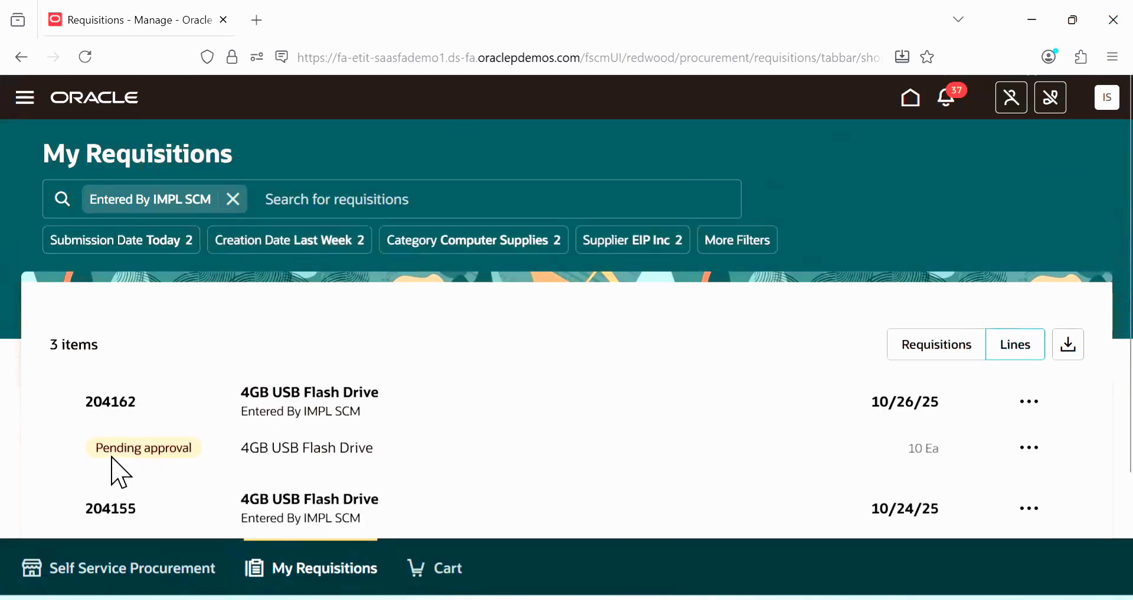
left_click_drag(110, 456, 191, 454)
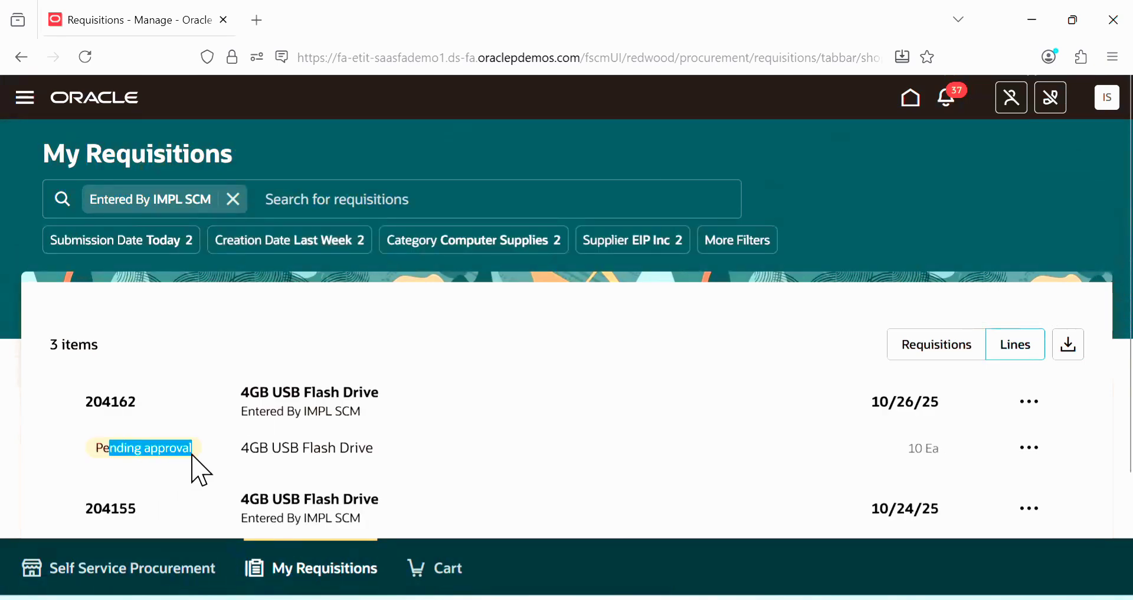
- View the actions available for the submitted 4GB USB Flash Drive line and look through the notifications
left_click(1037, 454)
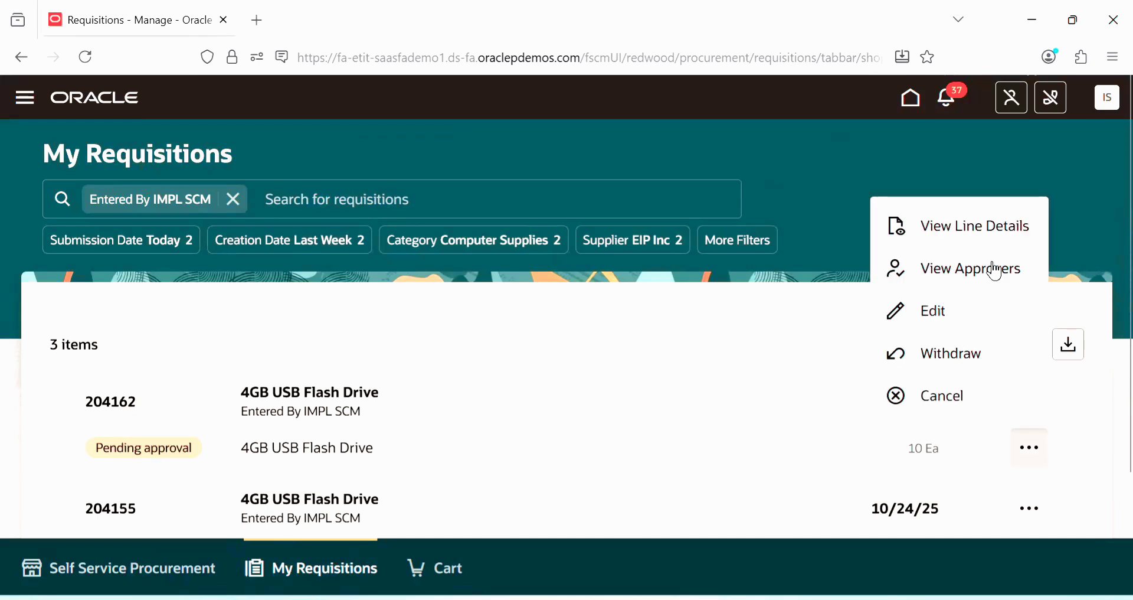
left_click(803, 204)
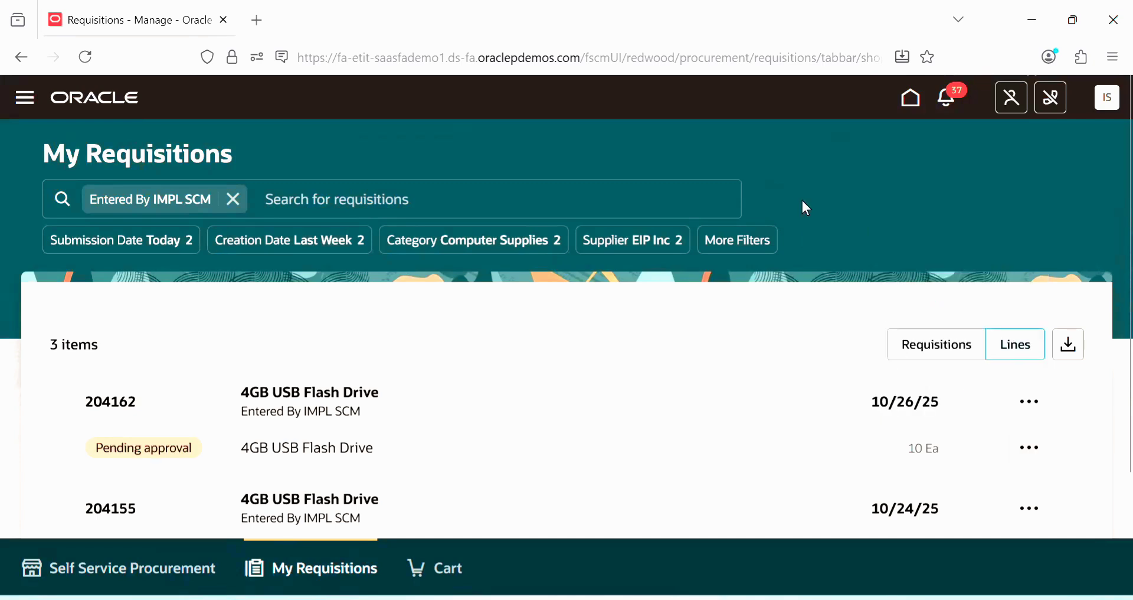
left_click(946, 101)
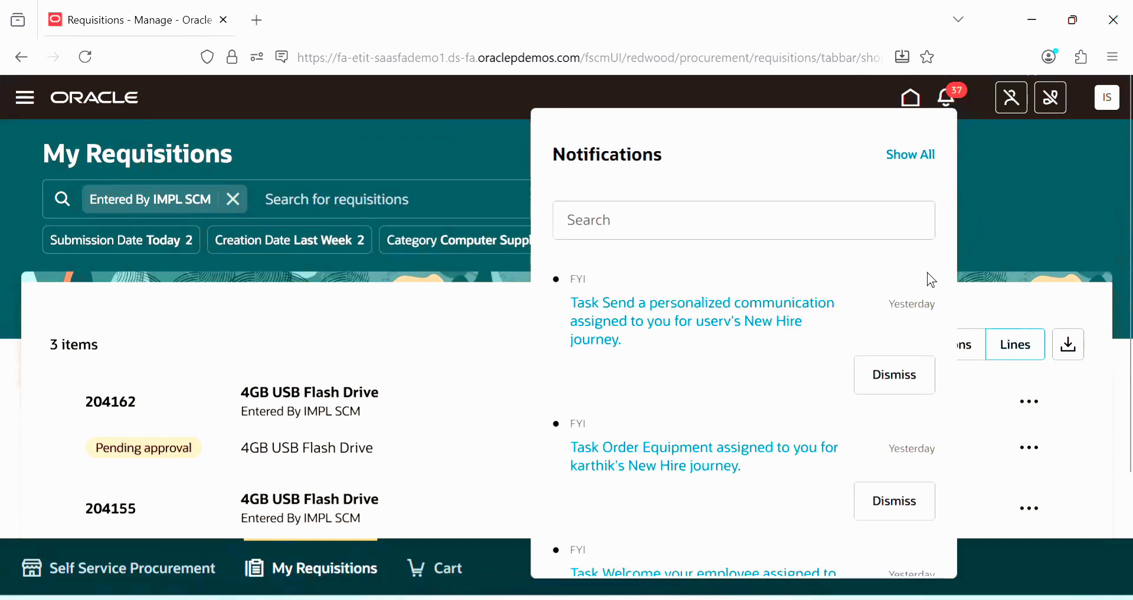
left_click(1042, 219)
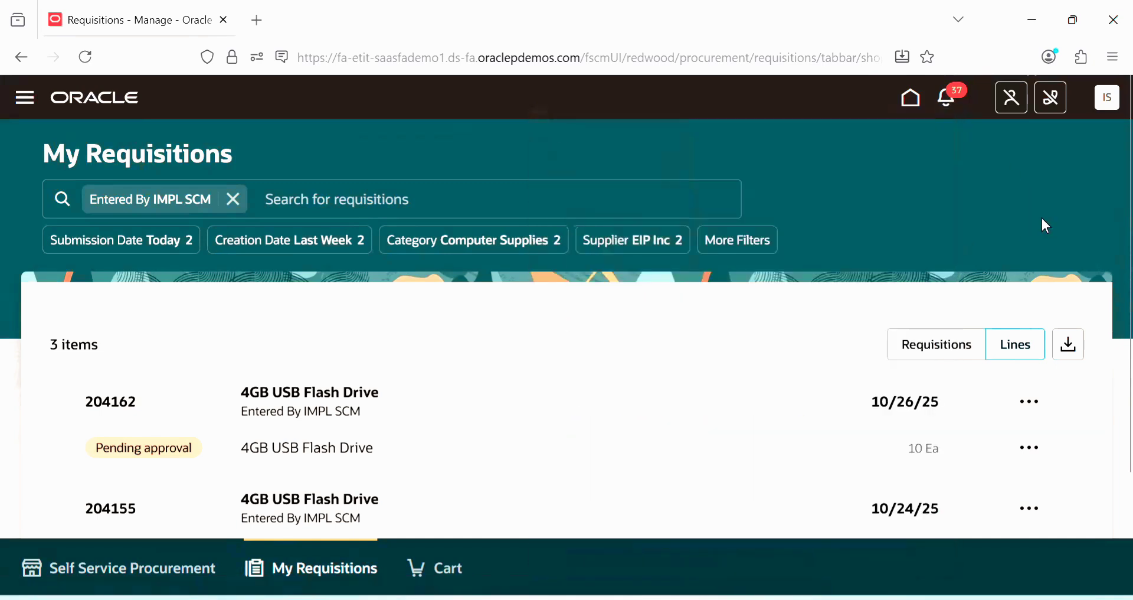